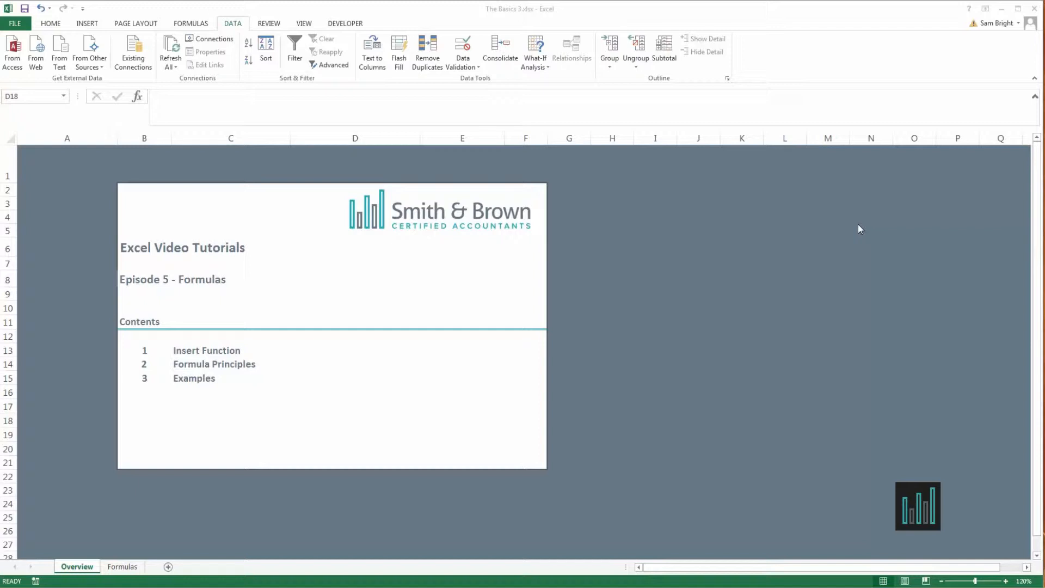
Go through the contents list on the Overview sheet and open the Formulas sheet at its basic principles notes.
click(199, 352)
click(191, 362)
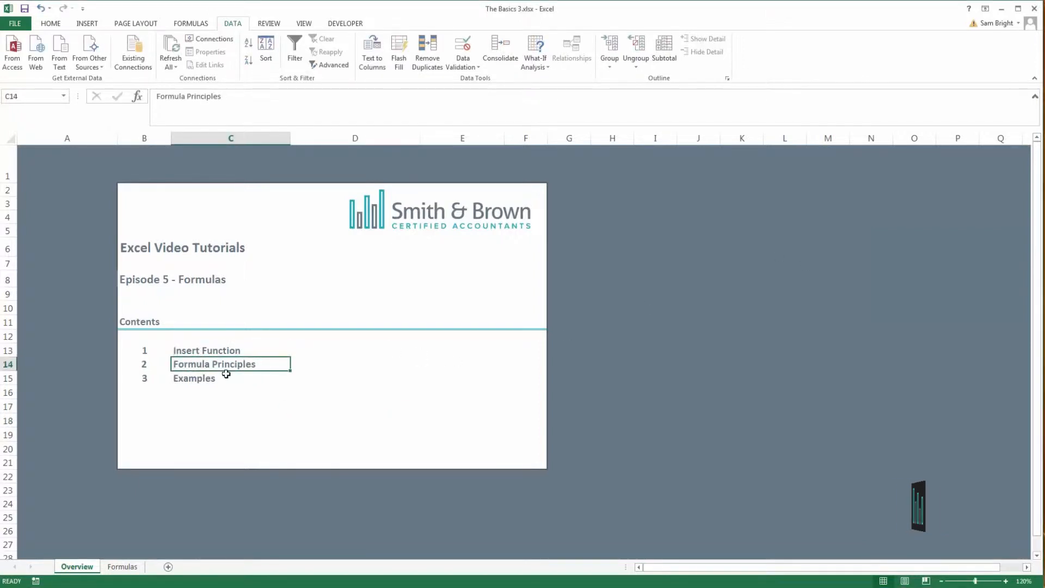
click(190, 378)
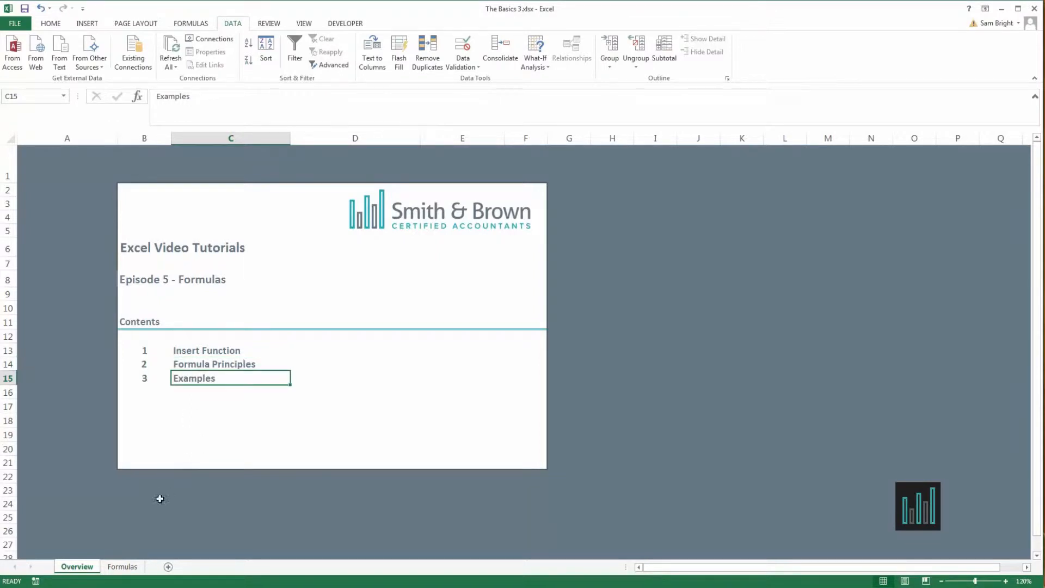
click(123, 567)
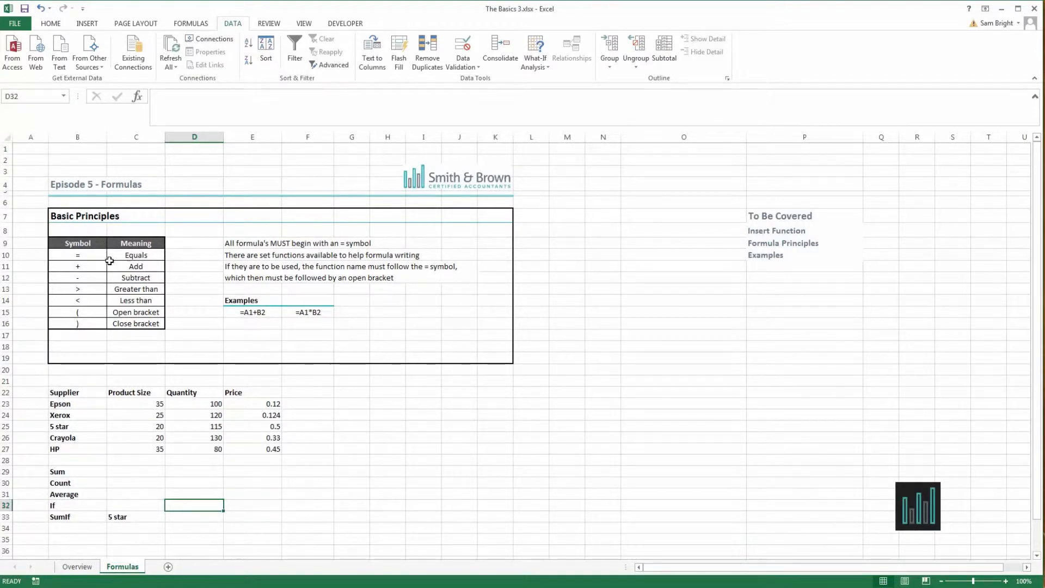
click(254, 255)
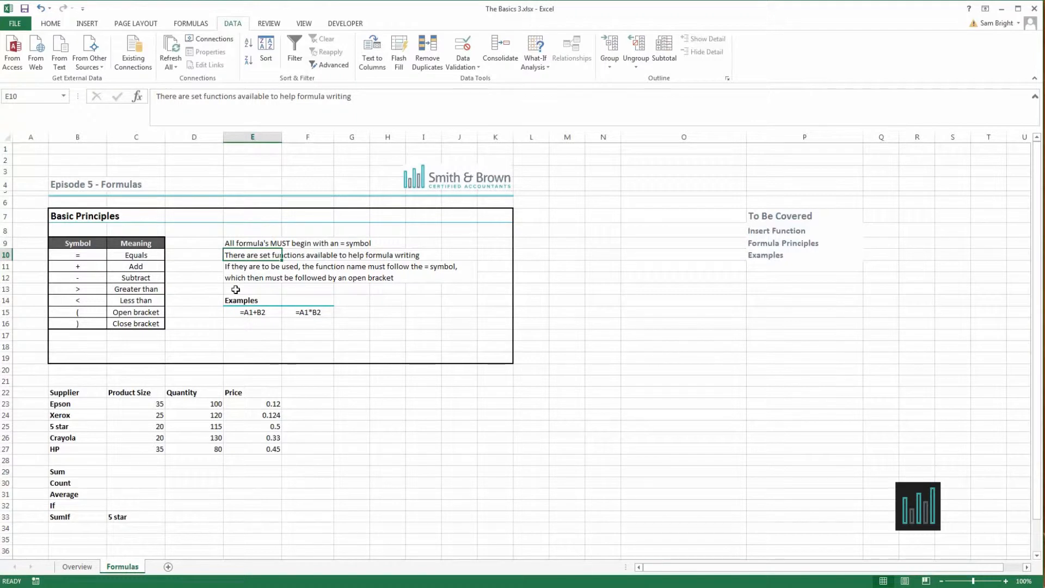
Start inserting a function in cell E17, entering sum as the search text, previewing VLOOKUP and choosing IF.
click(192, 26)
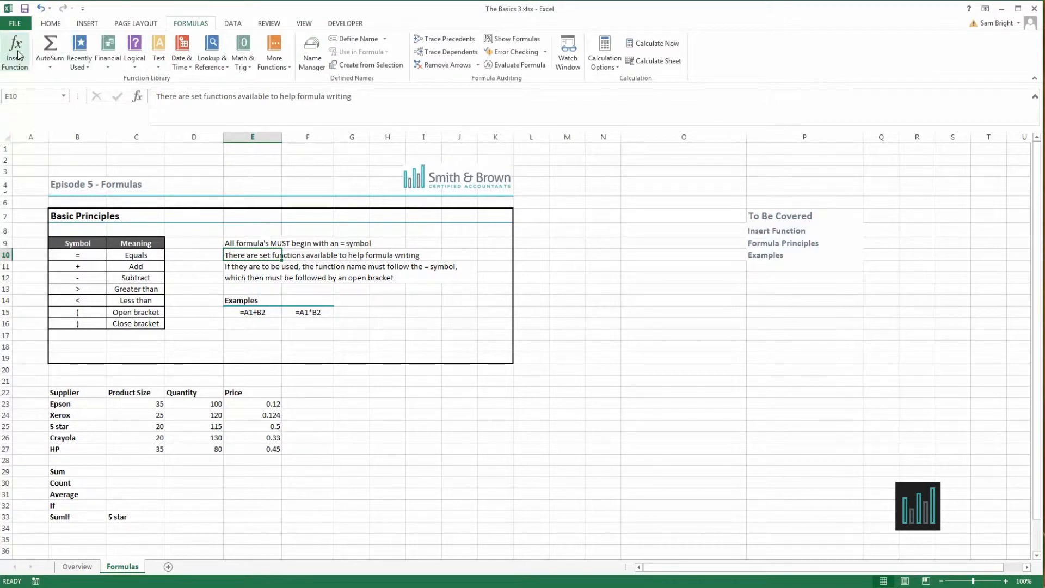
click(258, 333)
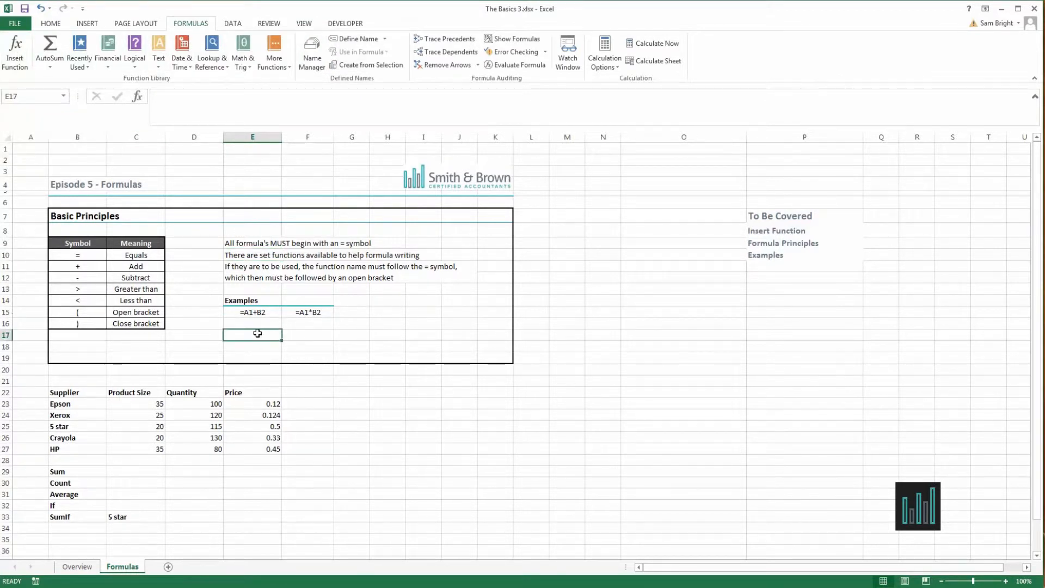
click(15, 46)
drag(628, 224, 560, 198)
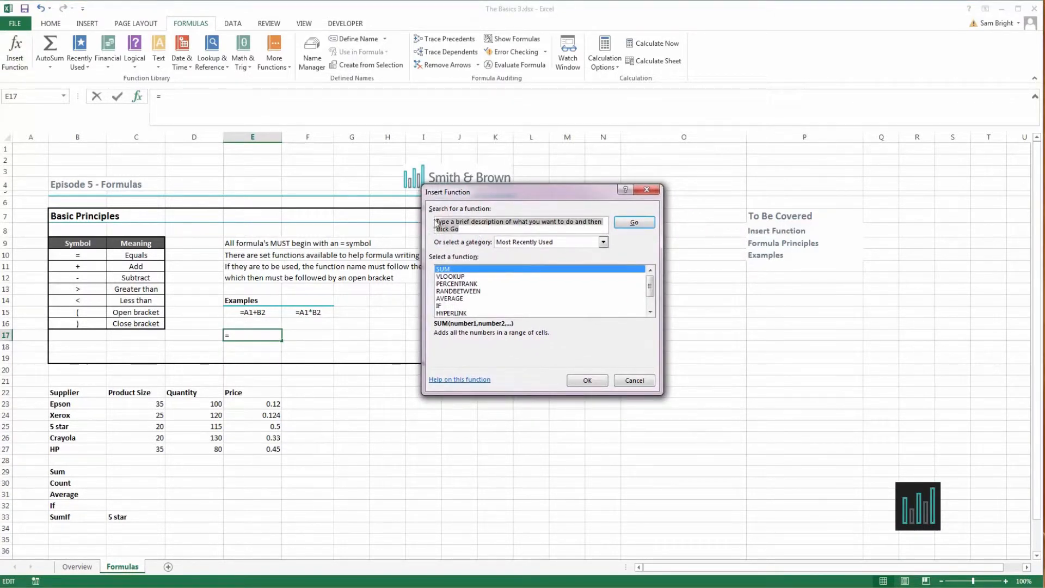
text(sum)
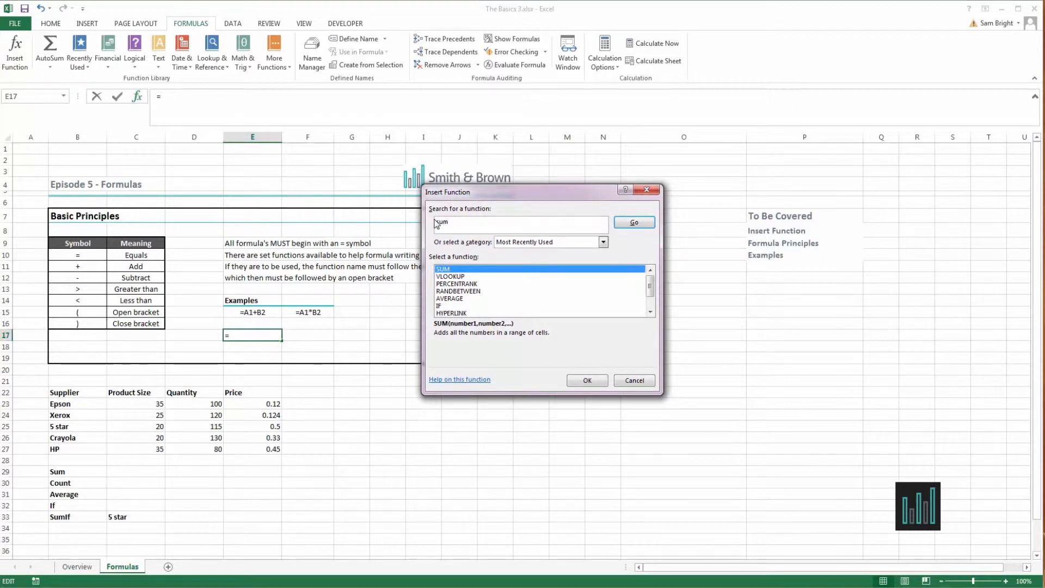
click(462, 277)
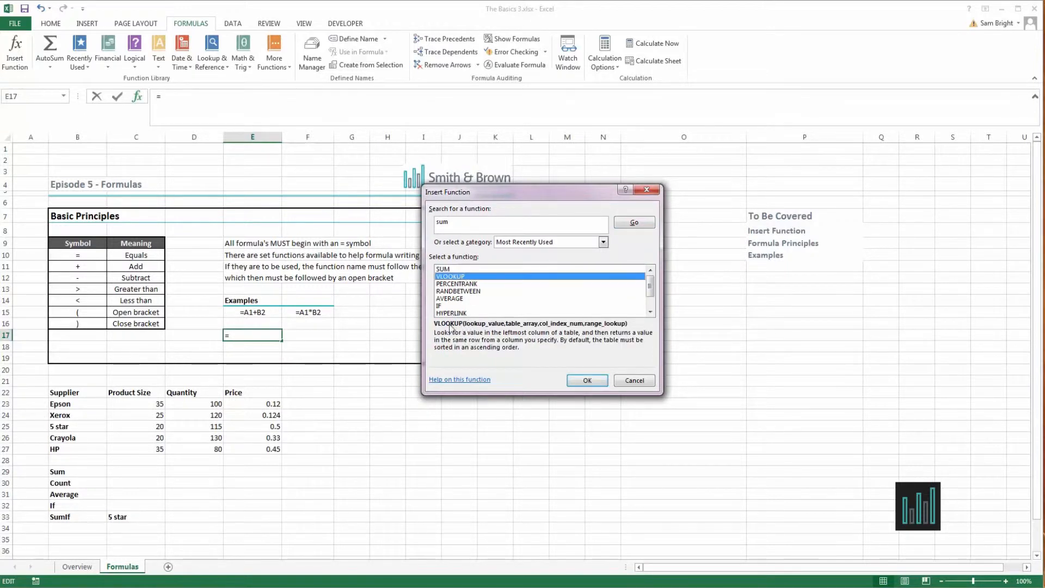
click(446, 306)
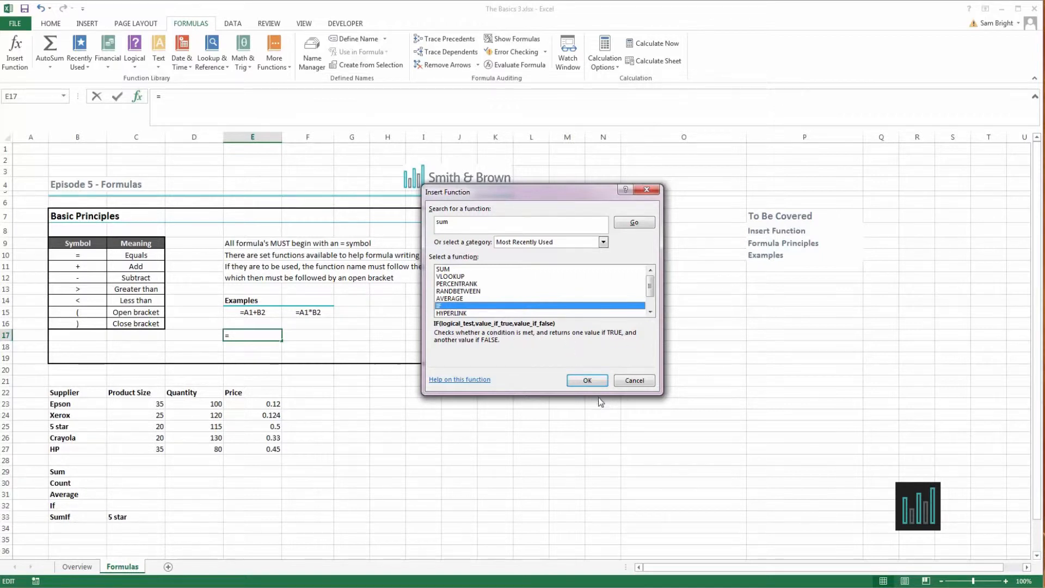
click(587, 380)
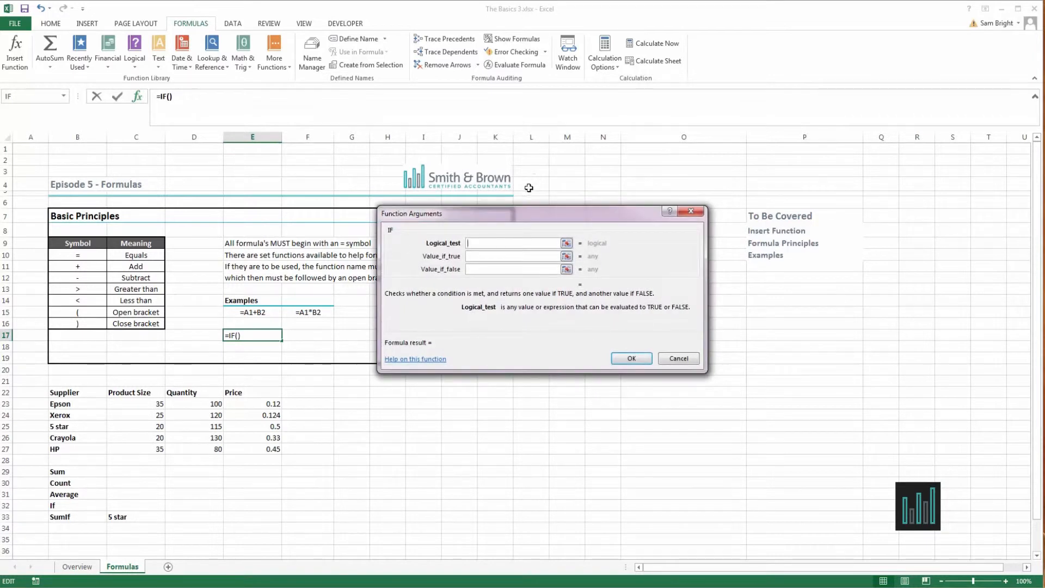
Try out the IF function arguments with cell E2 as the logical test and cancel the function.
drag(516, 214, 410, 109)
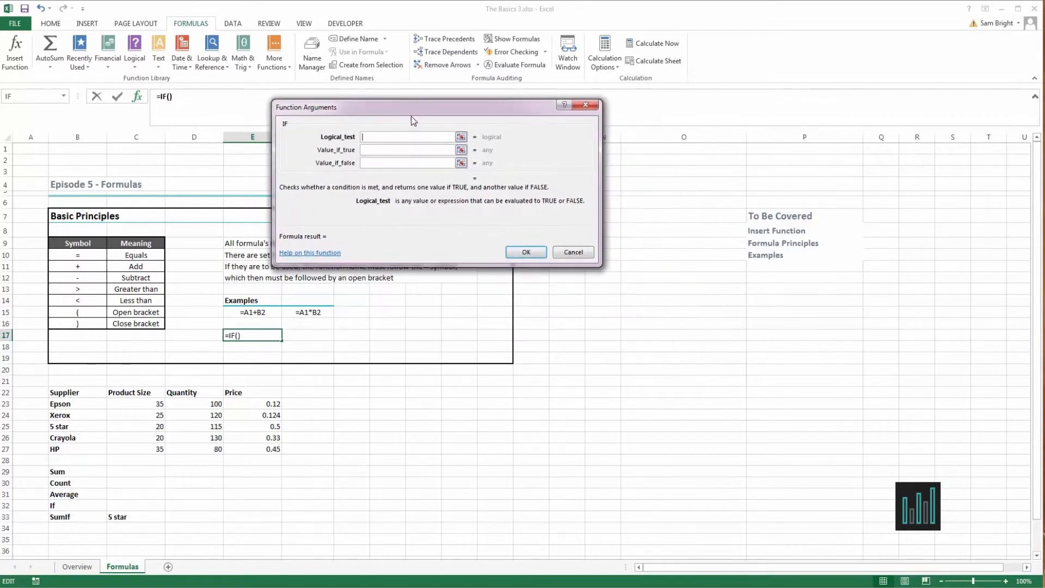
click(368, 149)
click(375, 162)
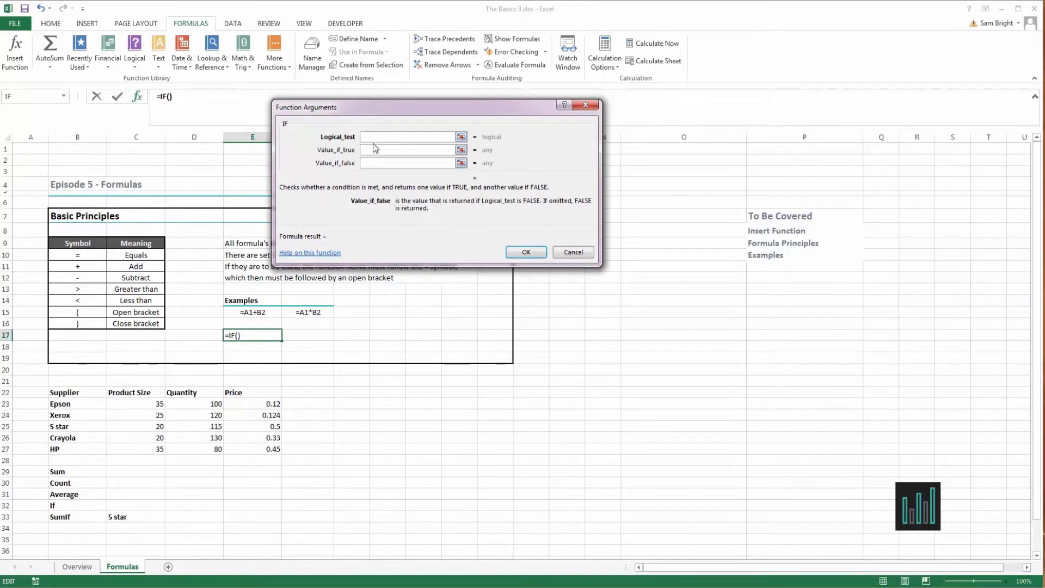
drag(392, 110, 438, 73)
click(428, 101)
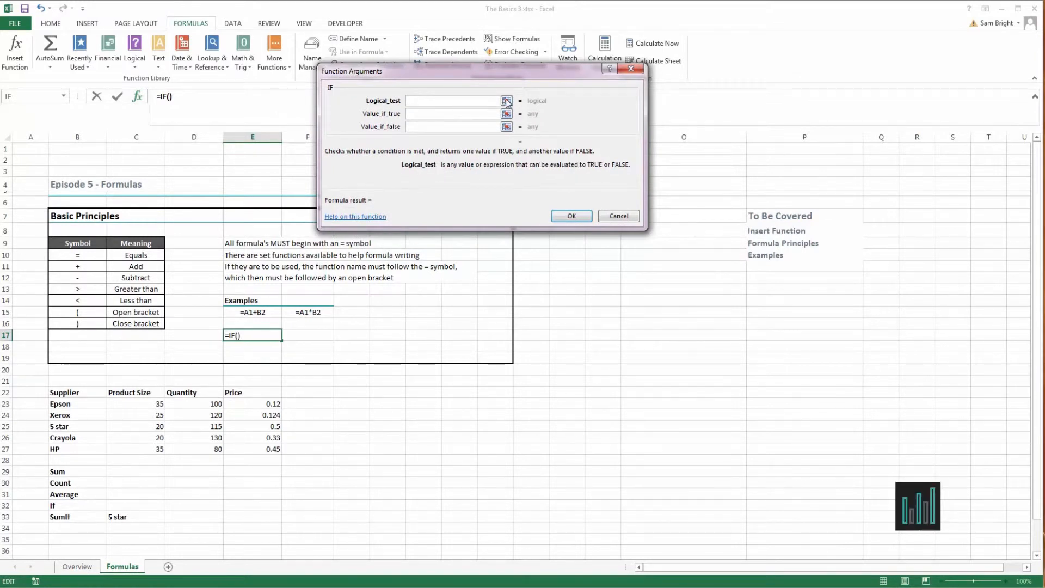
click(506, 101)
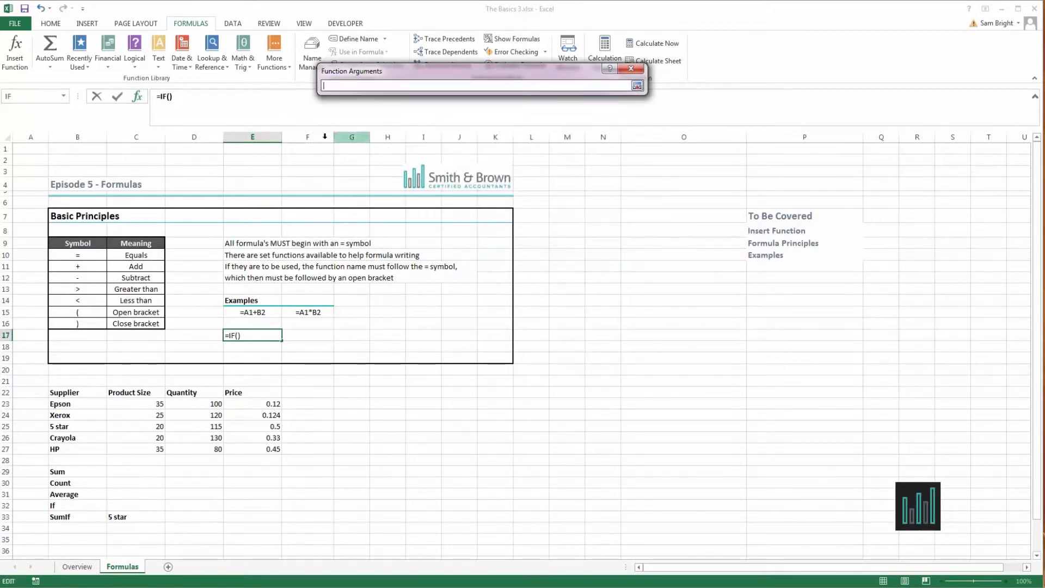
click(268, 158)
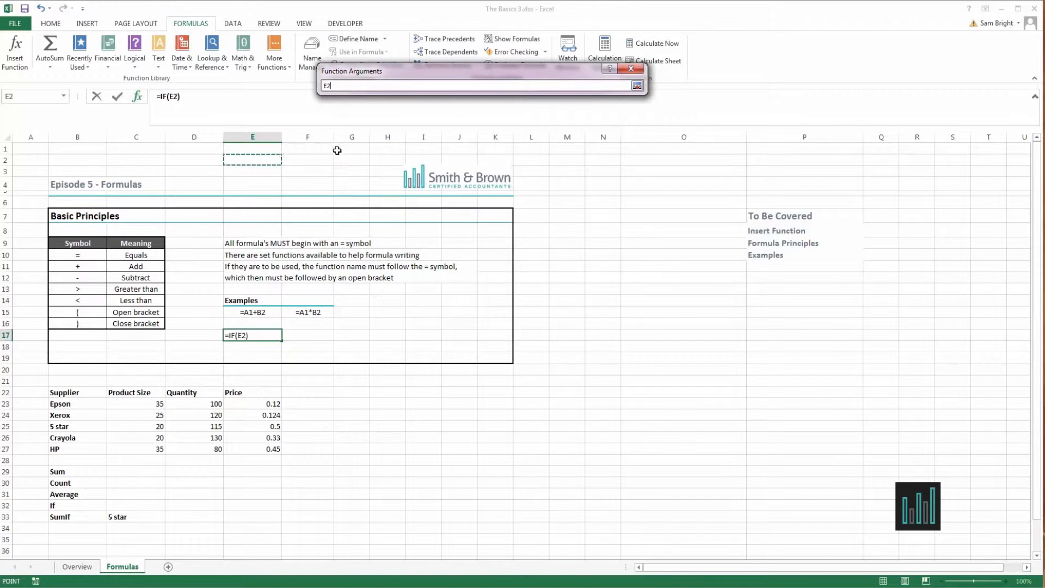
click(637, 86)
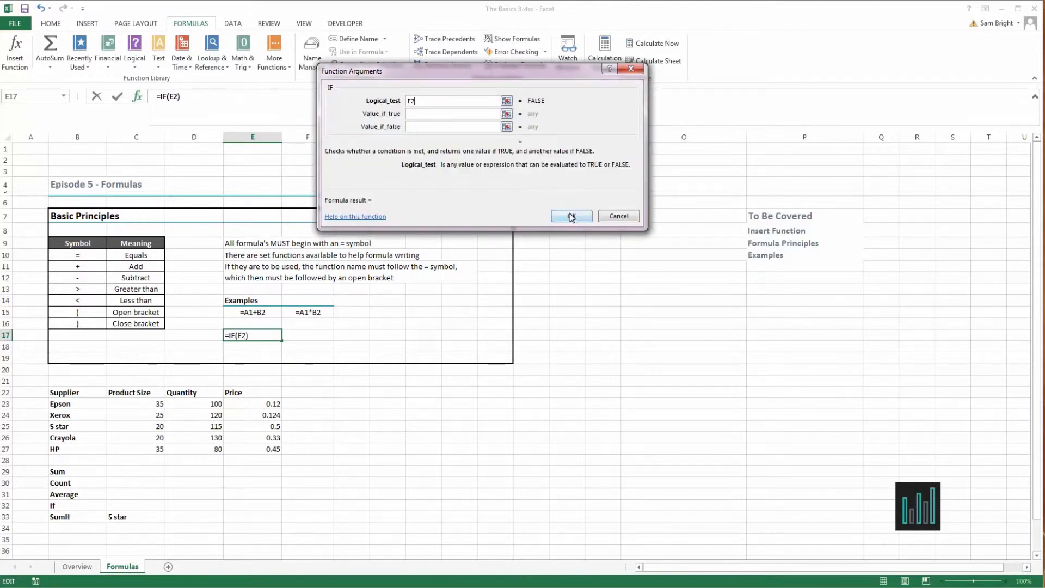
click(618, 216)
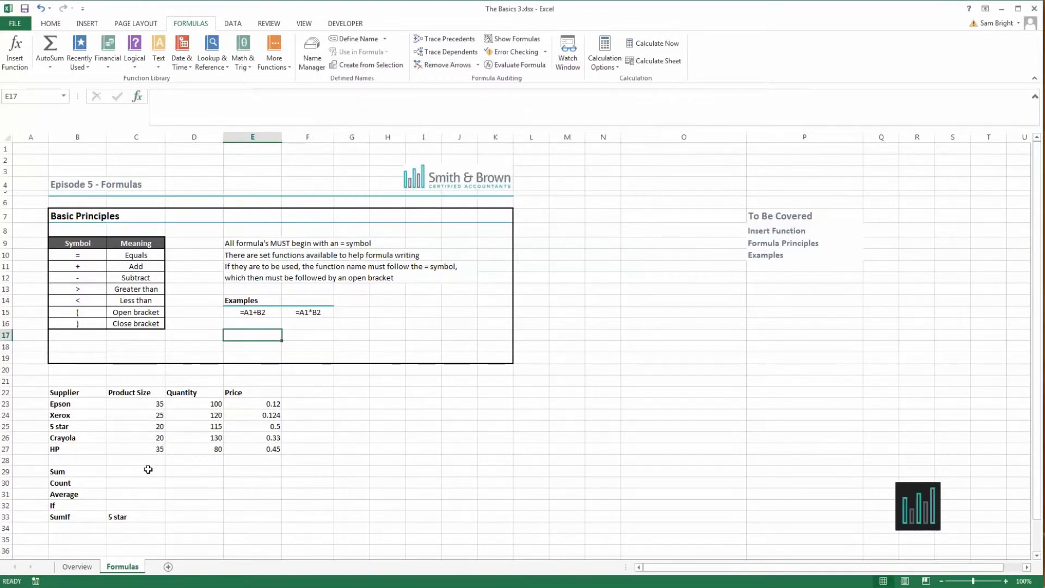
Examine the supplier table and the Sum, Count, Average, If and SumIf labels beneath it.
drag(63, 394, 272, 450)
click(152, 440)
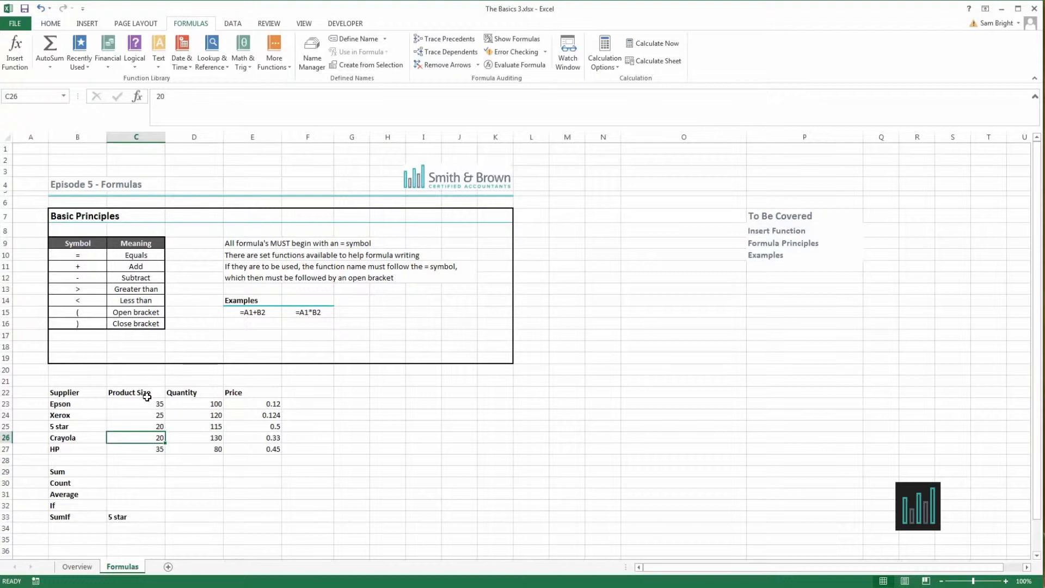
click(86, 471)
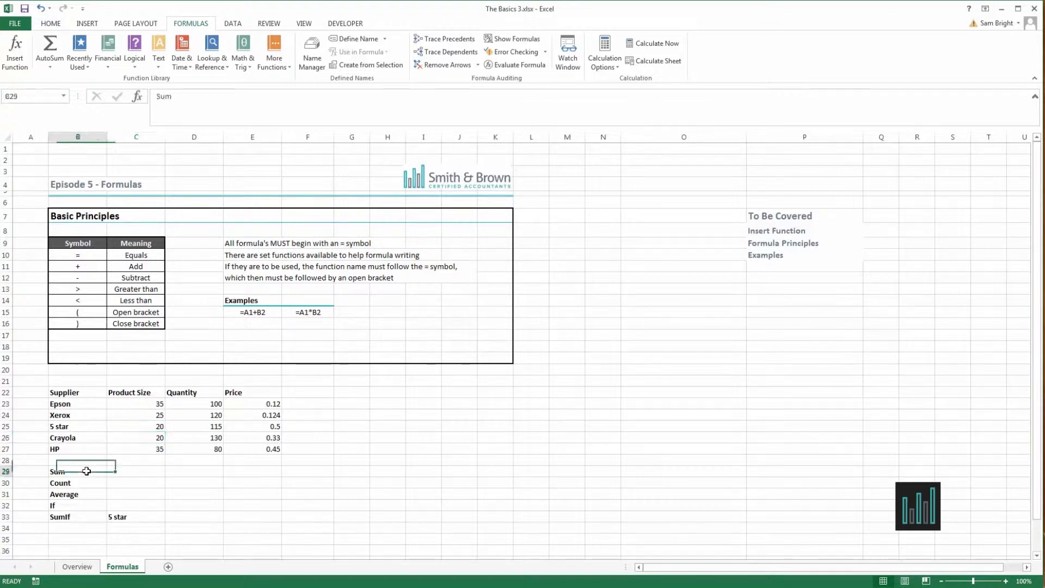
click(84, 484)
click(80, 496)
click(79, 506)
click(78, 522)
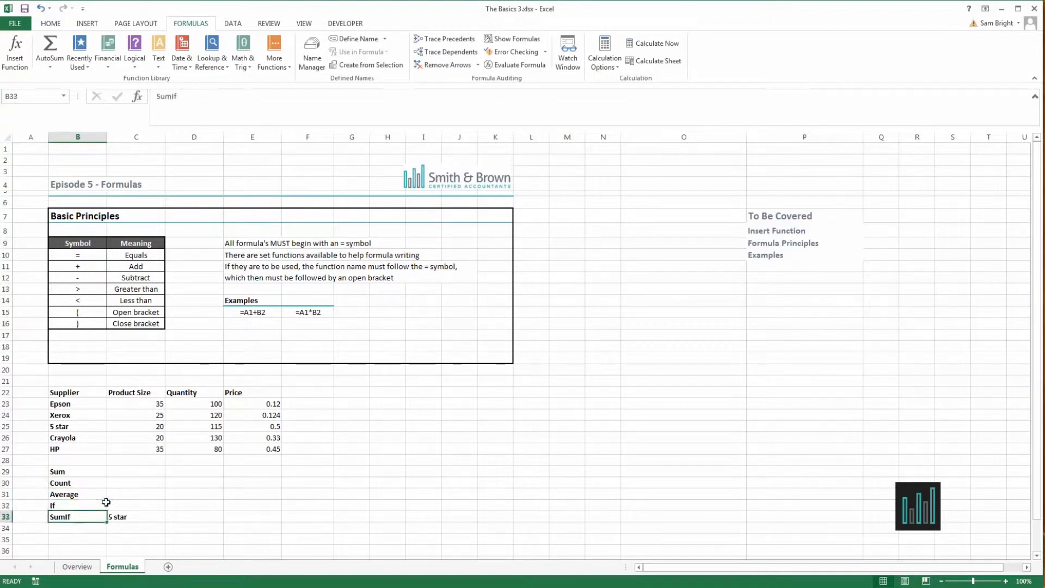
Start a SUM formula in cell C29, try a hand-typed C23 reference and remove that reference again.
click(129, 472)
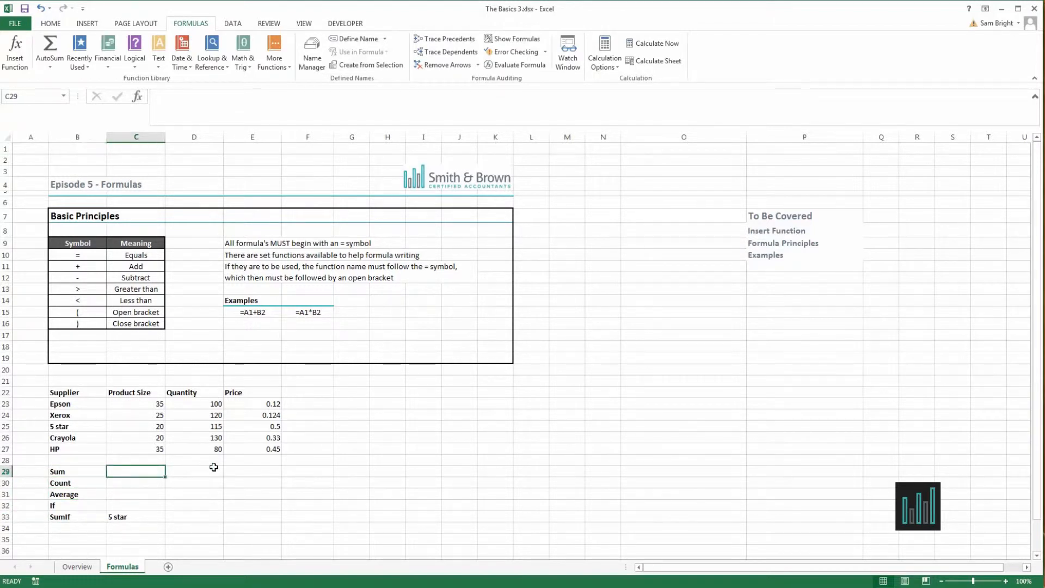
text(=sum()
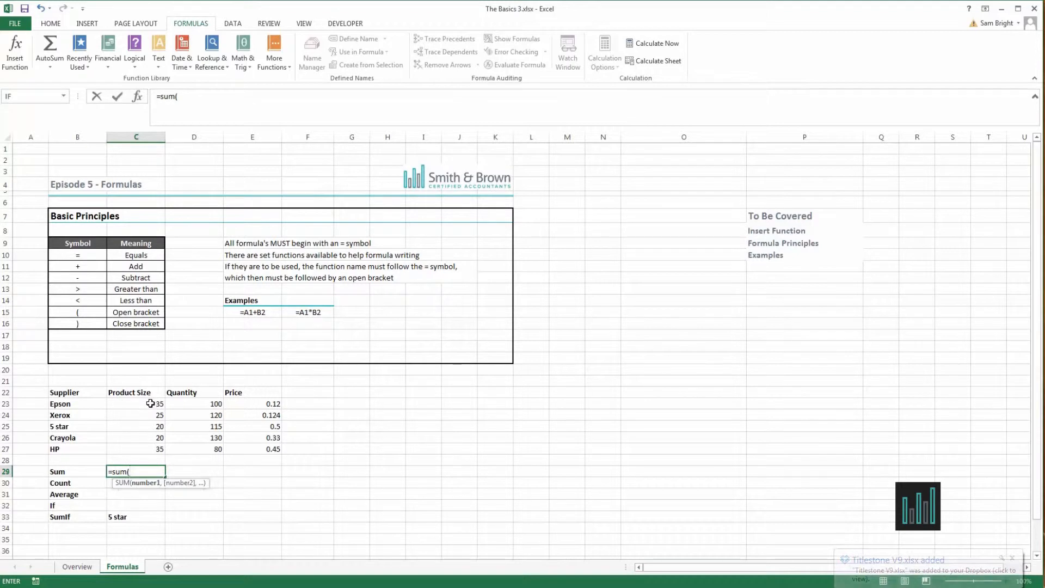
text(C23)
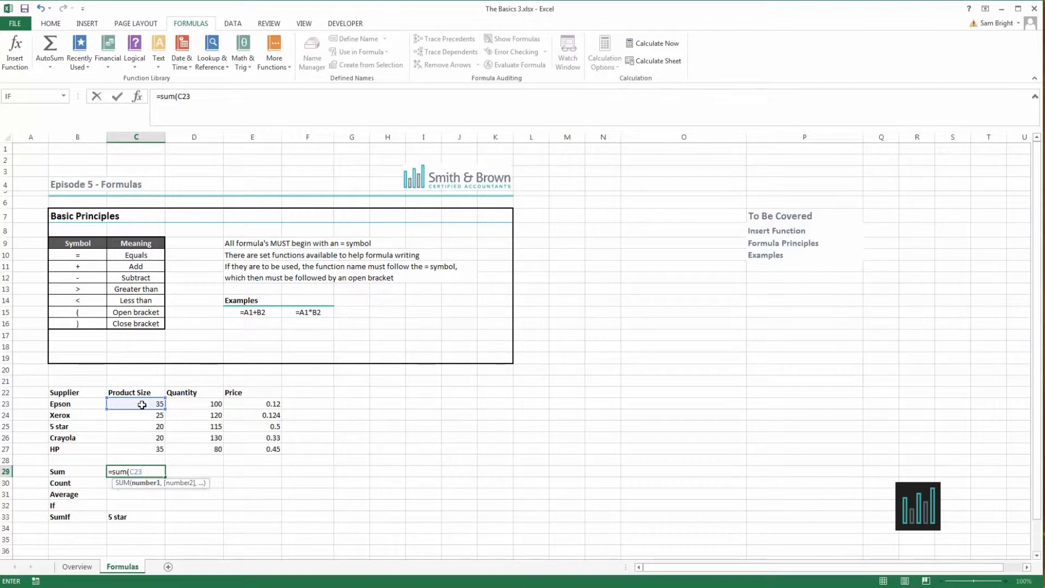
key(BackSpace)
key(BackSpace)
key(BackSpace)
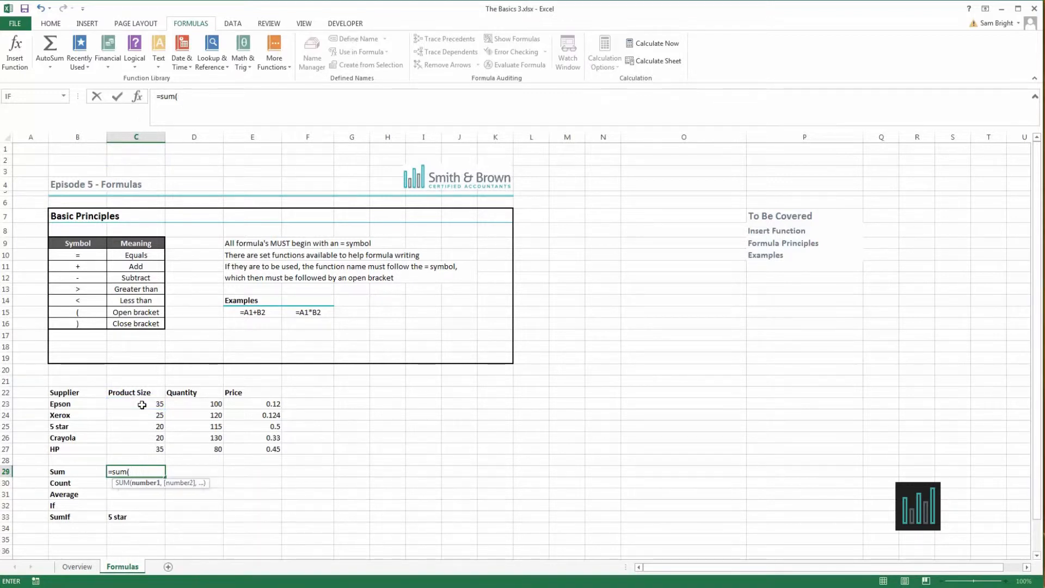
Complete the SUM formula in C29 with C23, C24, C25, C26 and C27 as separate comma-separated arguments.
click(141, 404)
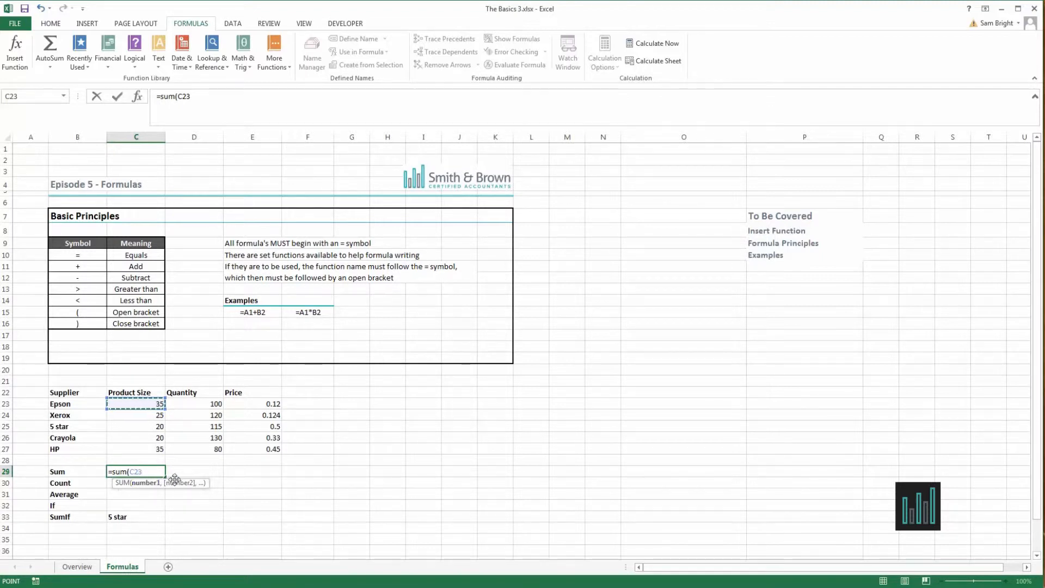
text(,)
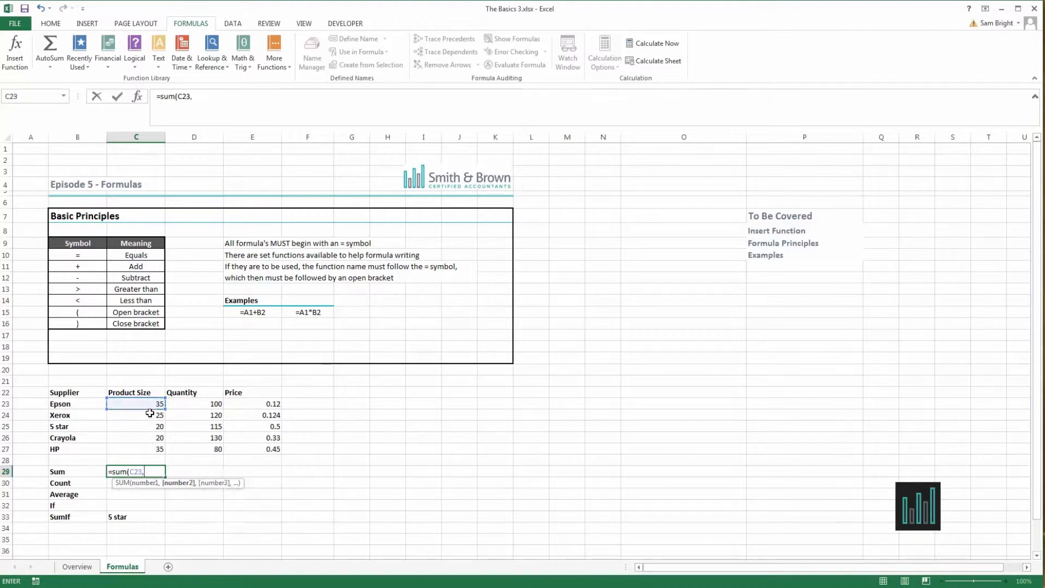
click(150, 415)
text(,)
click(151, 427)
text(,)
click(146, 438)
text(,)
click(146, 450)
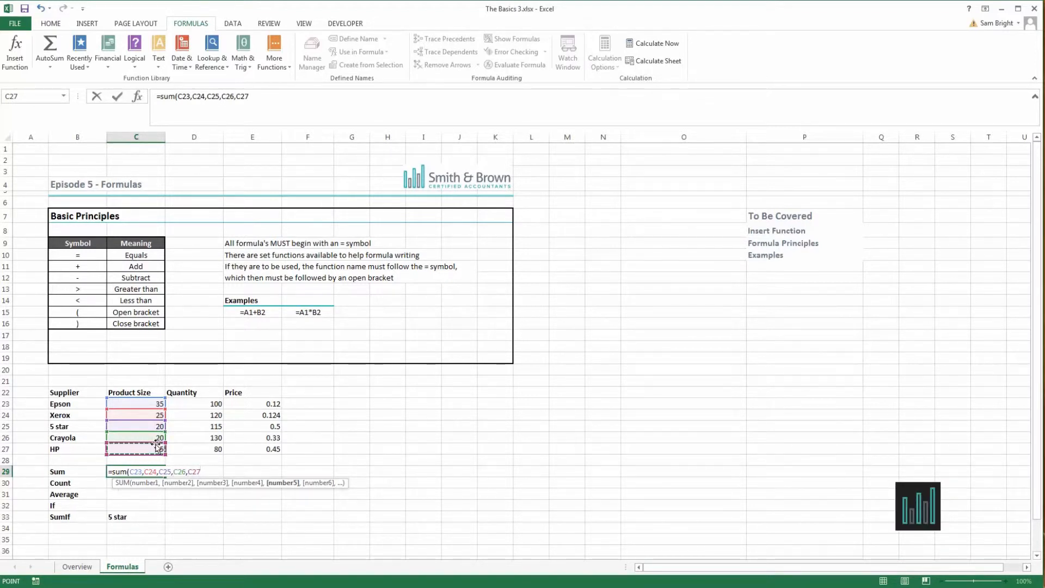
text())
key(Return)
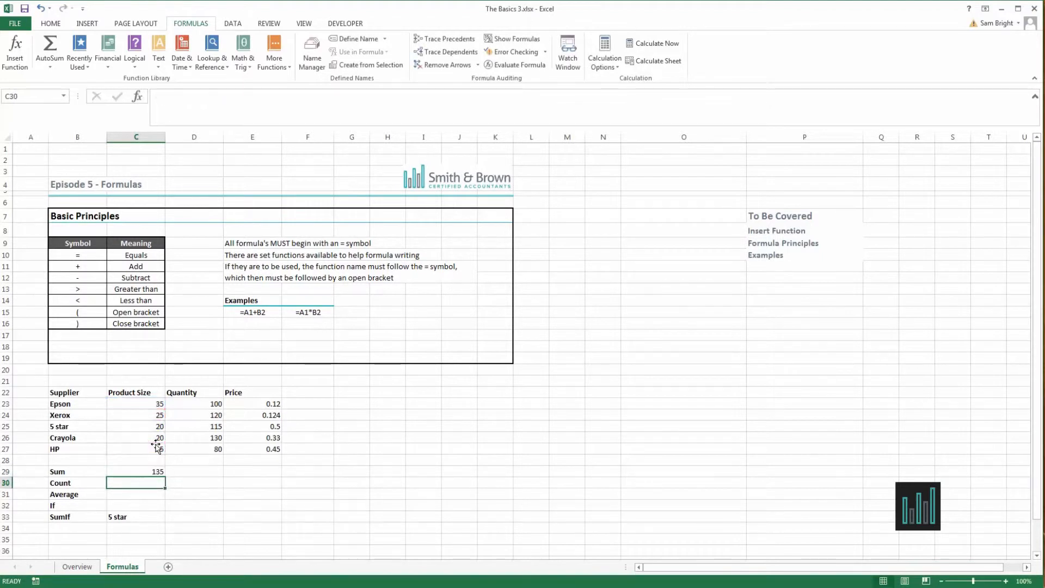
Replace the formula in C29 with =SUM(C23:C27) to total the Product Size column as one range.
key(Up)
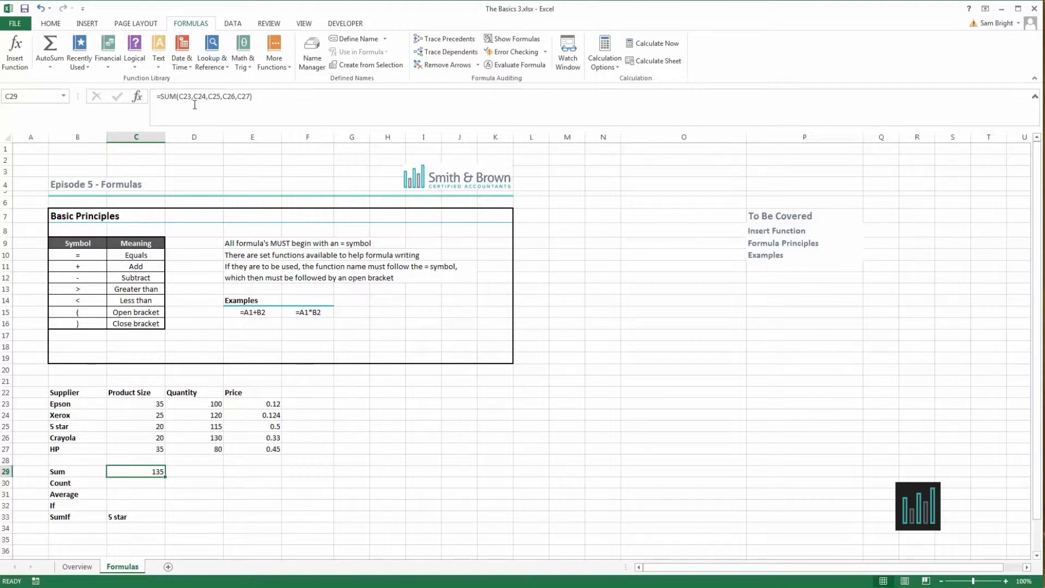
key(Delete)
text(=sum()
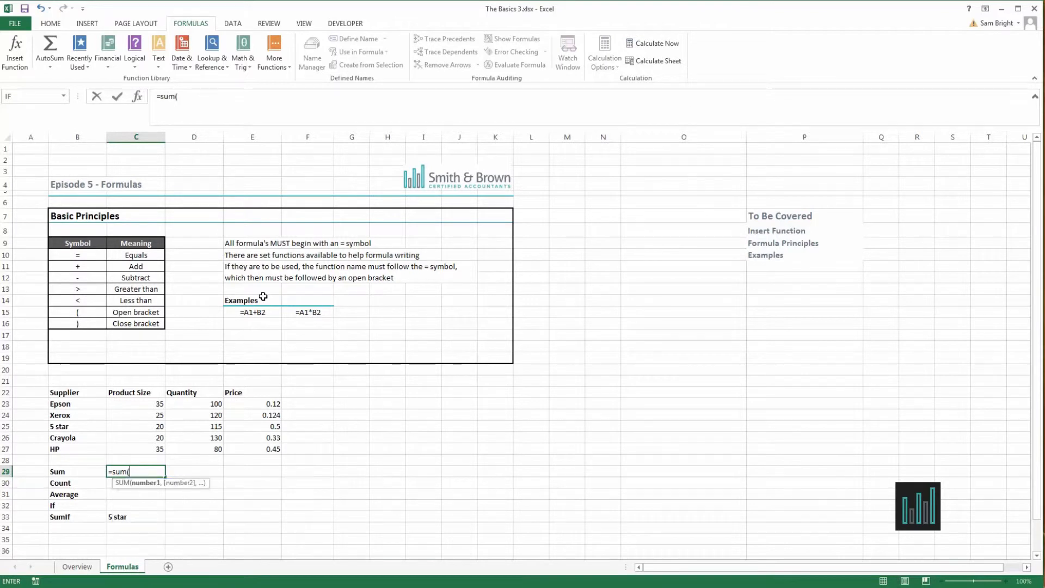
drag(150, 402, 152, 451)
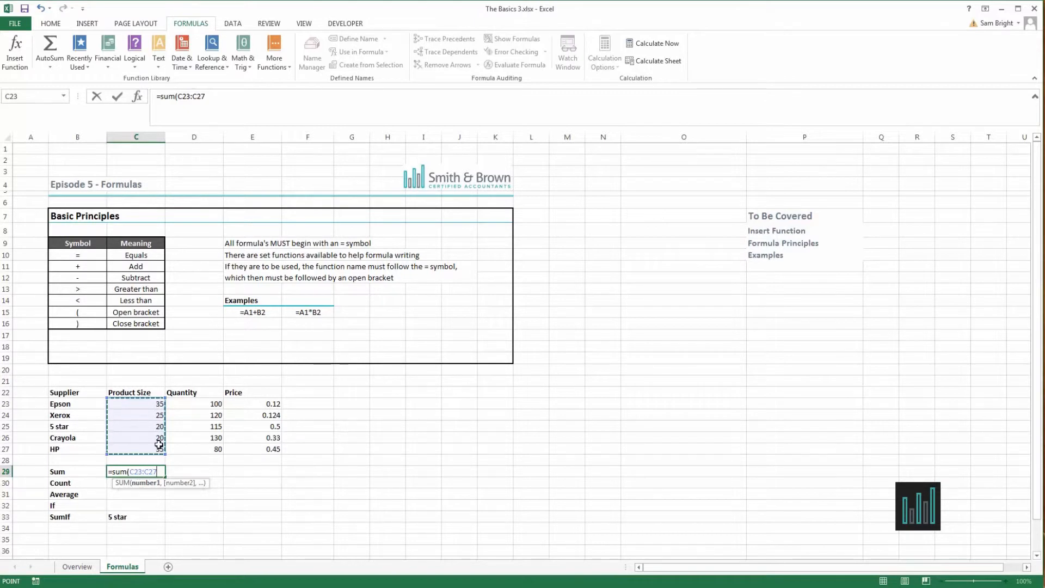
text())
key(Return)
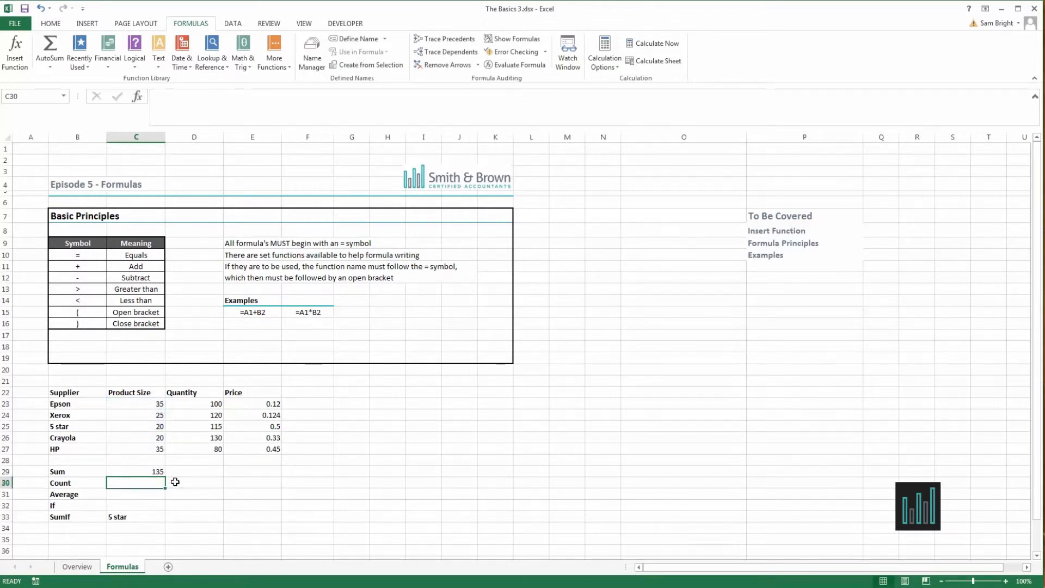
click(158, 472)
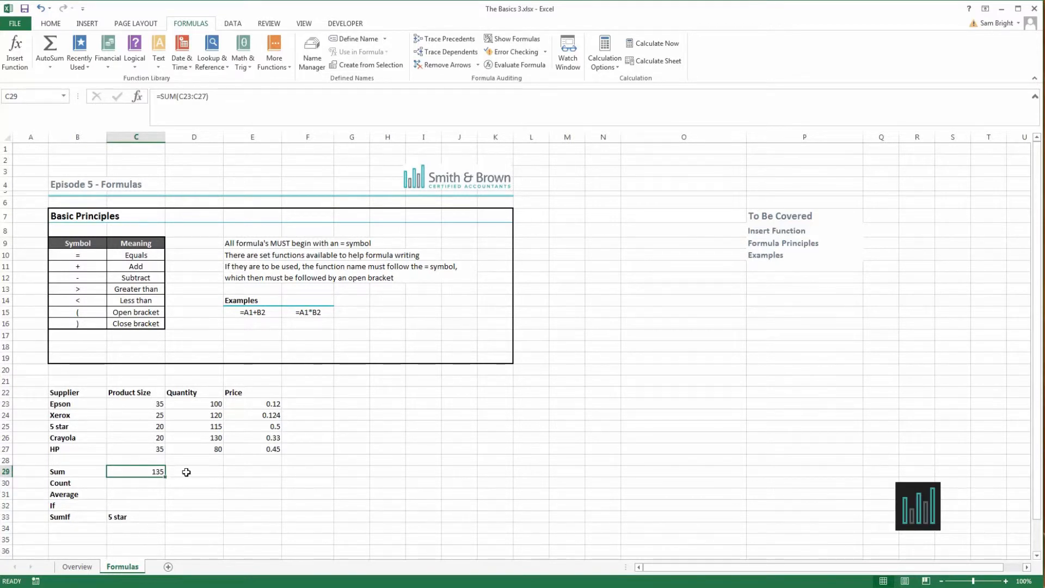
Copy the Product Size sum formula from C29 into D29 to total the Quantity column.
drag(144, 404, 142, 451)
drag(215, 404, 216, 449)
click(155, 471)
drag(165, 475, 211, 479)
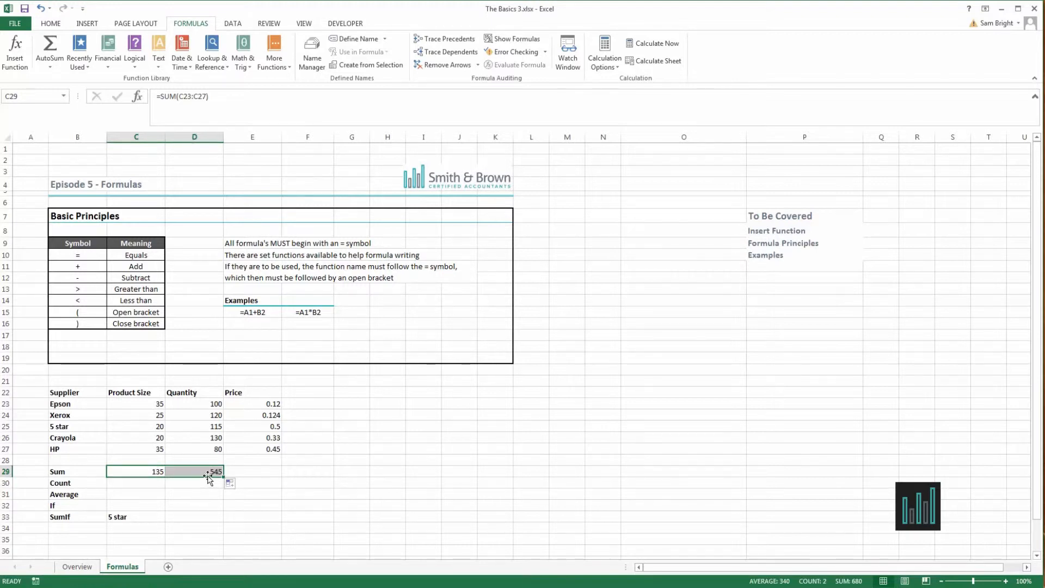
Check the range used by the Quantity sum in D29 and copy that formula into E29 to total the Price column.
click(210, 473)
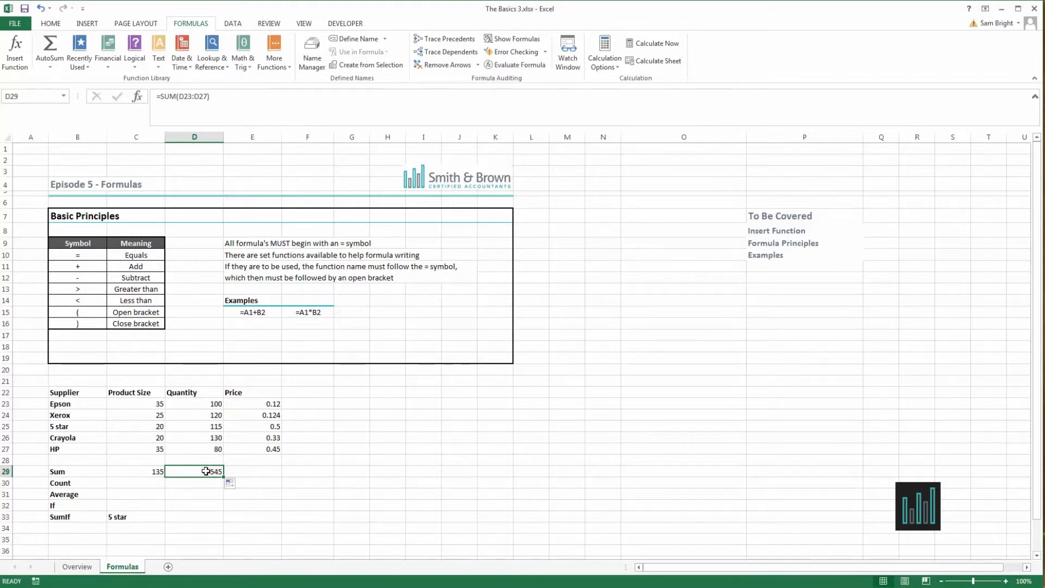
click(197, 108)
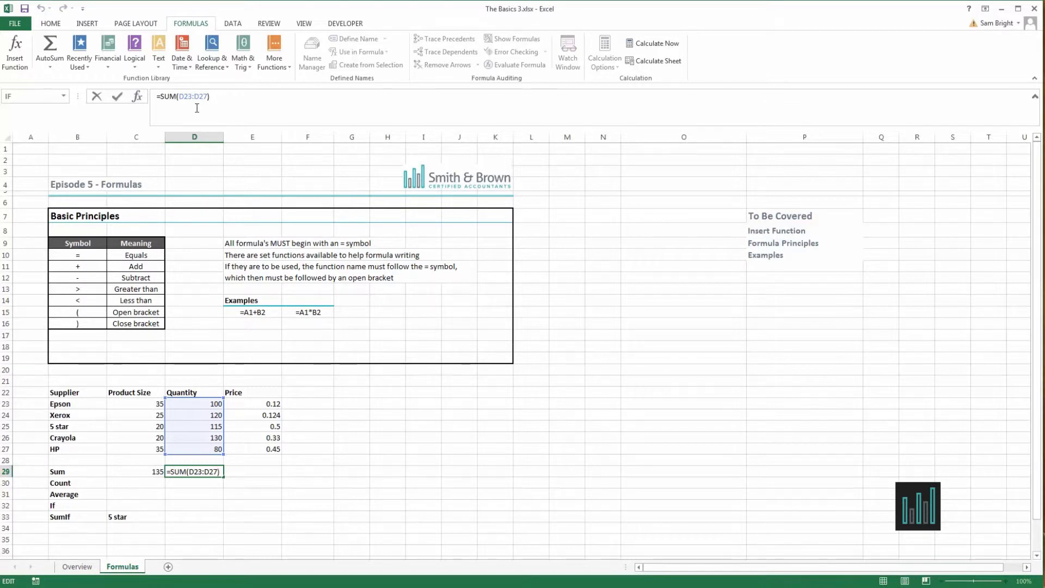
key(Return)
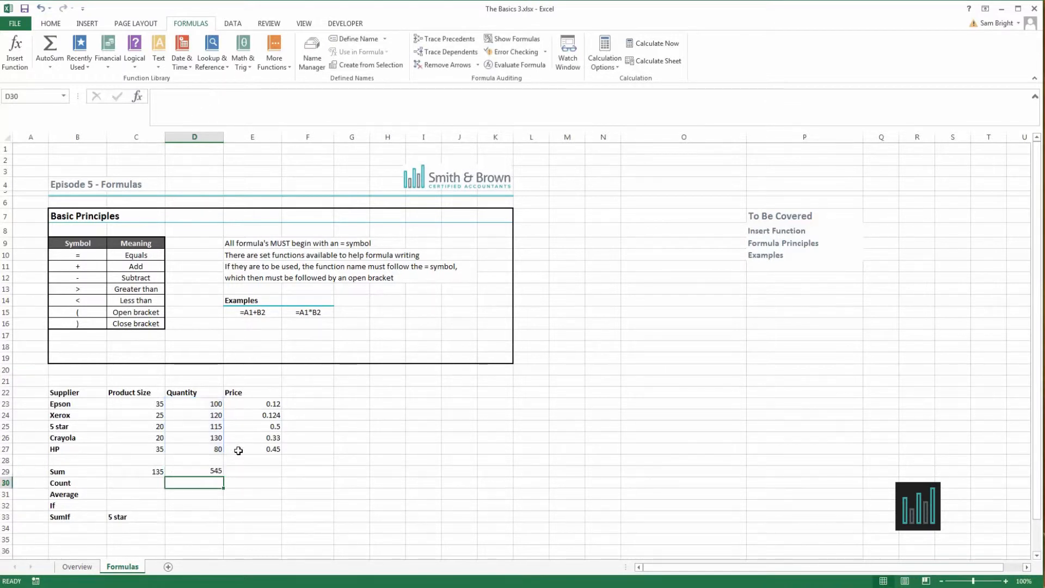
click(215, 472)
drag(226, 475, 261, 470)
click(351, 449)
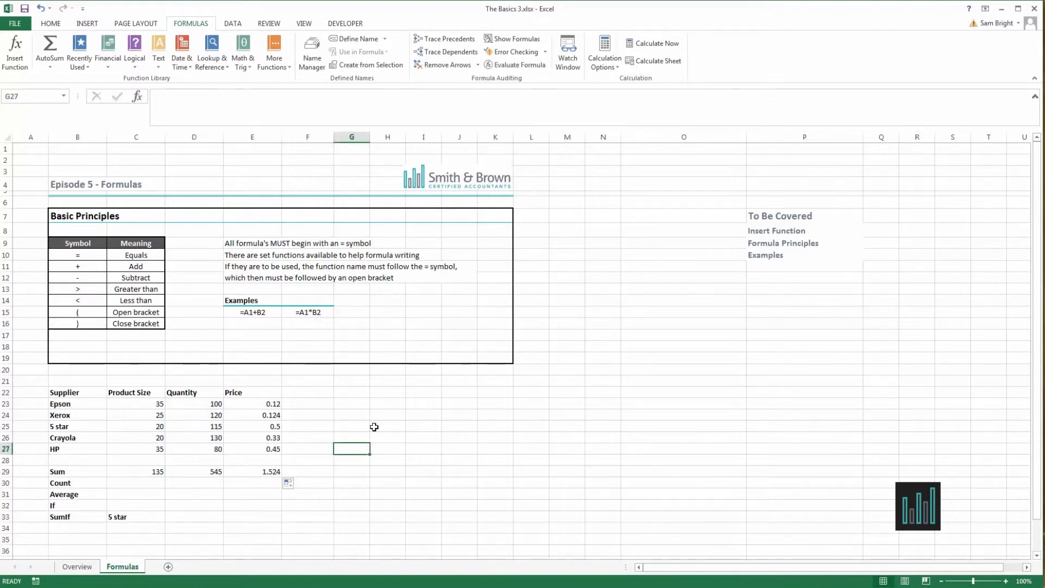
Enter =COUNT(C23:C27) in C30 to count the Product Size entries.
click(153, 482)
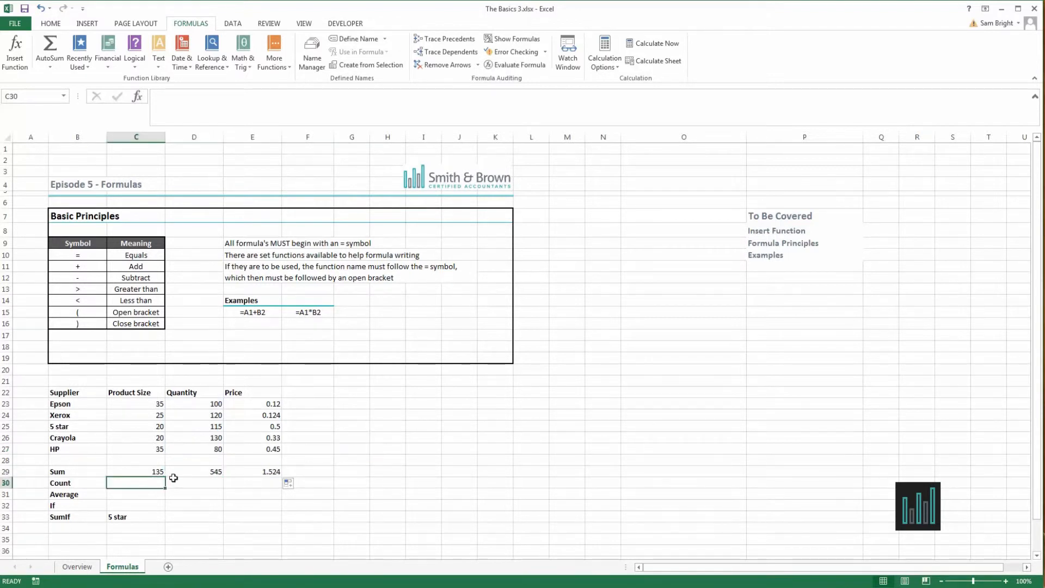
text(=count)
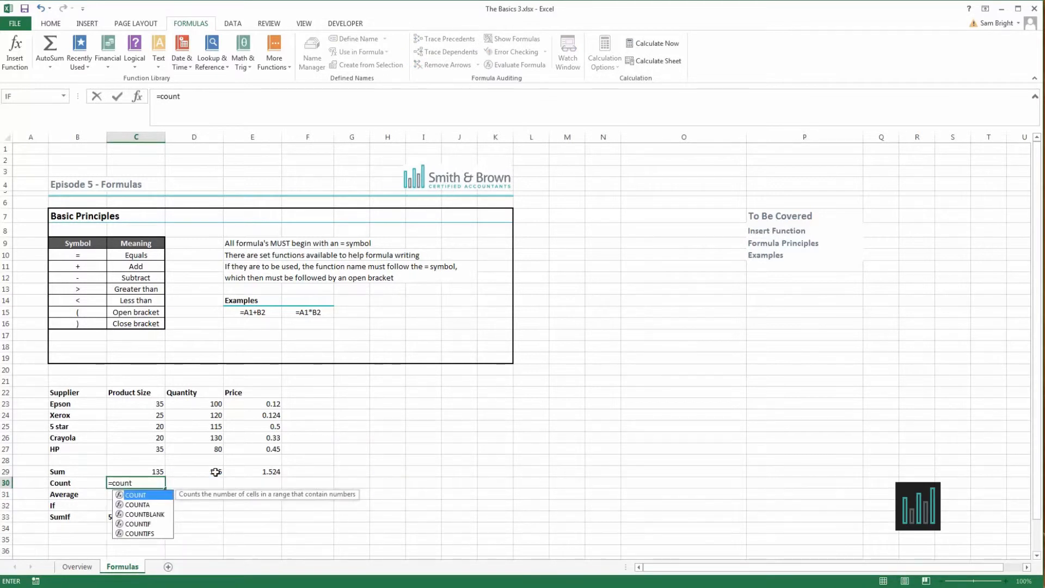
text(()
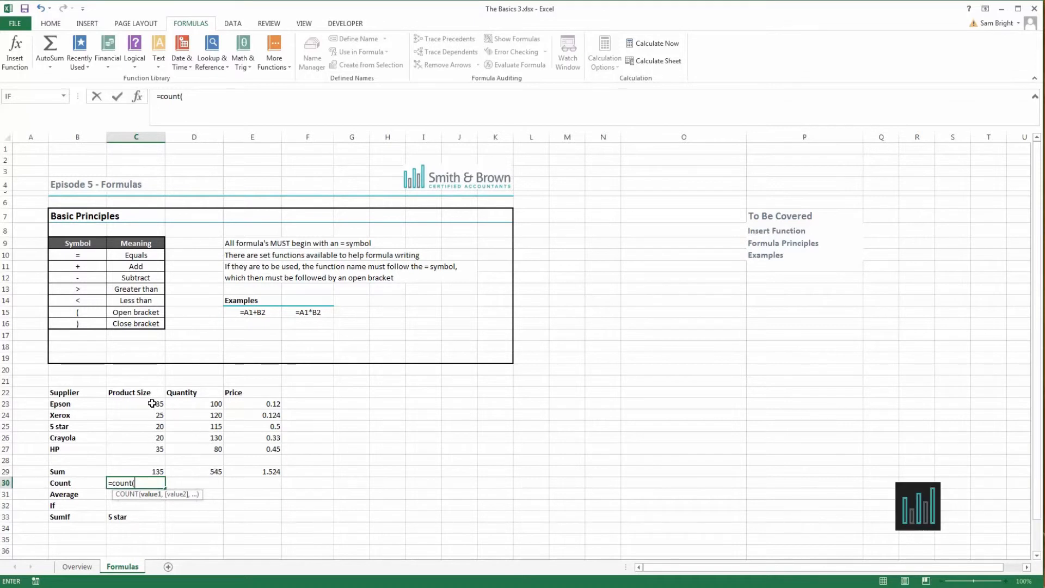
drag(151, 404, 154, 451)
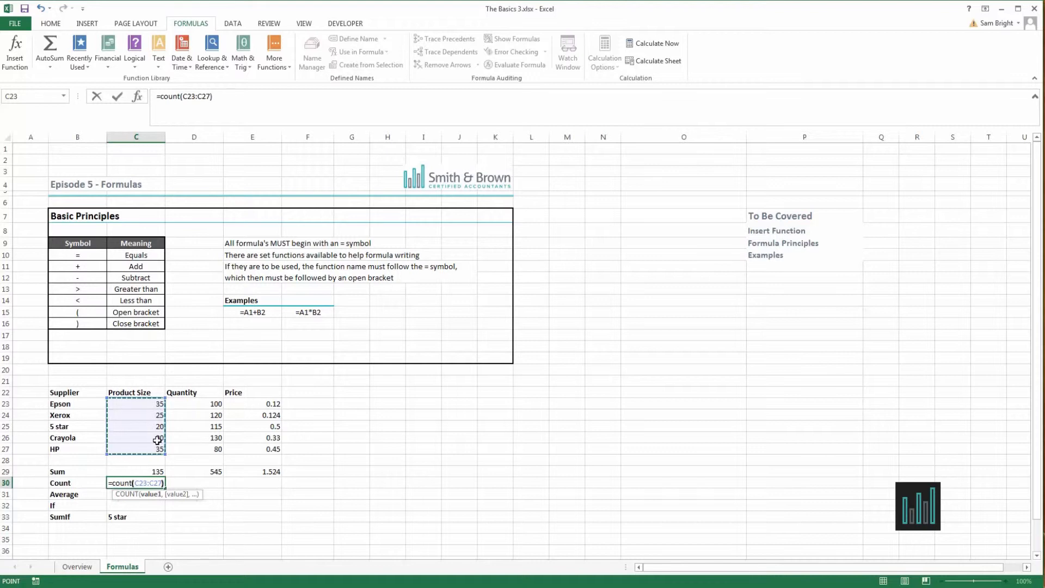
key(Return)
Change the range of the COUNT formula in C30 to C23:C28, including the blank row below HP.
click(144, 482)
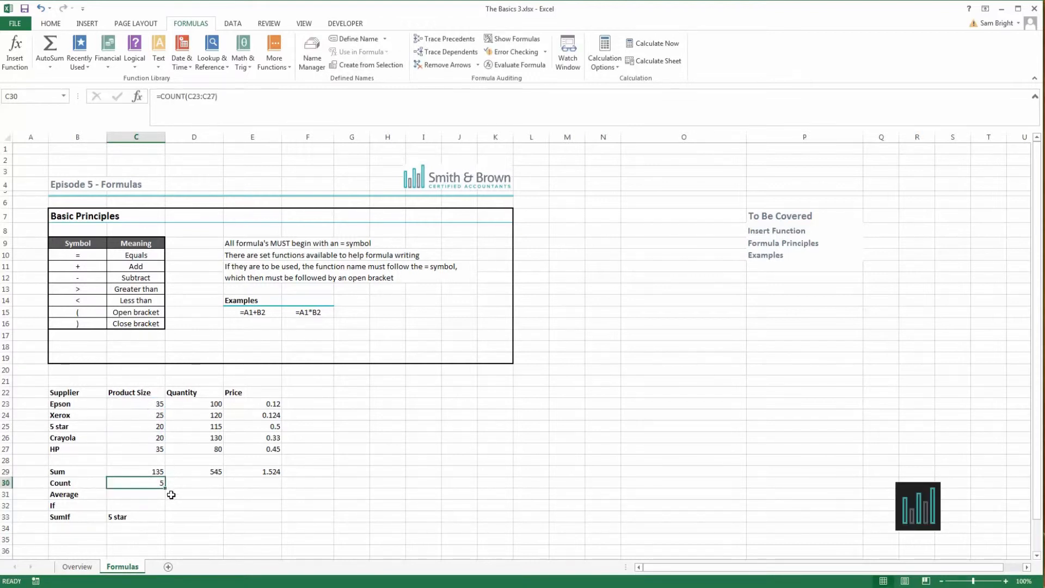
click(216, 97)
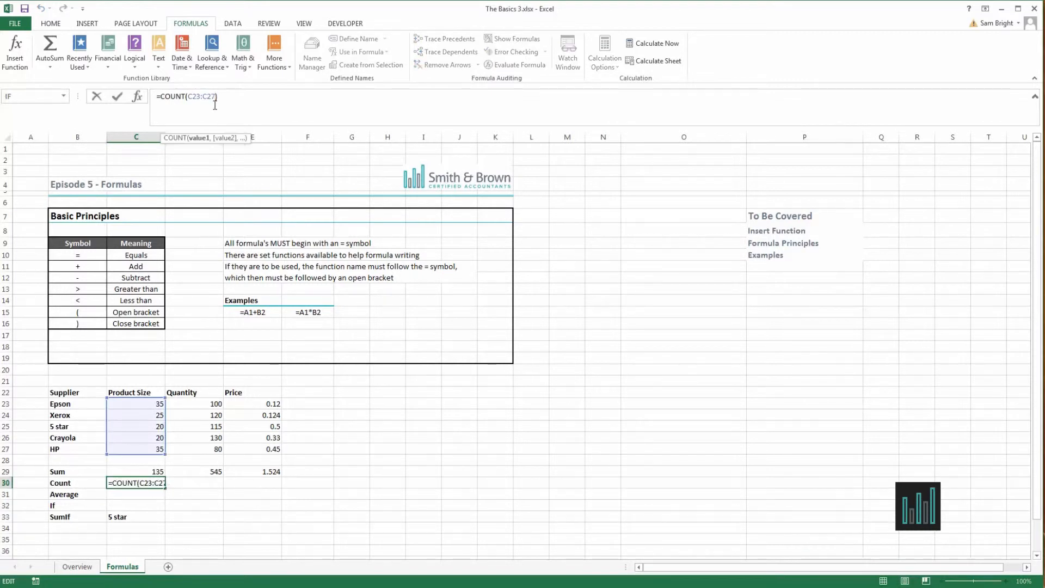
key(BackSpace)
key(BackSpace)
key(BackSpace)
key(BackSpace)
key(BackSpace)
key(BackSpace)
key(BackSpace)
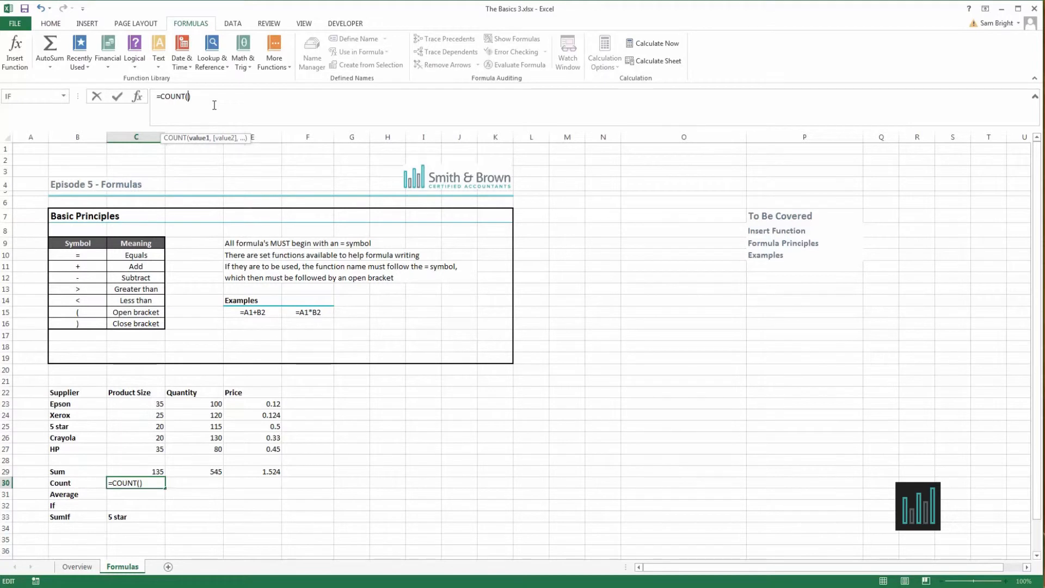
drag(151, 403, 145, 461)
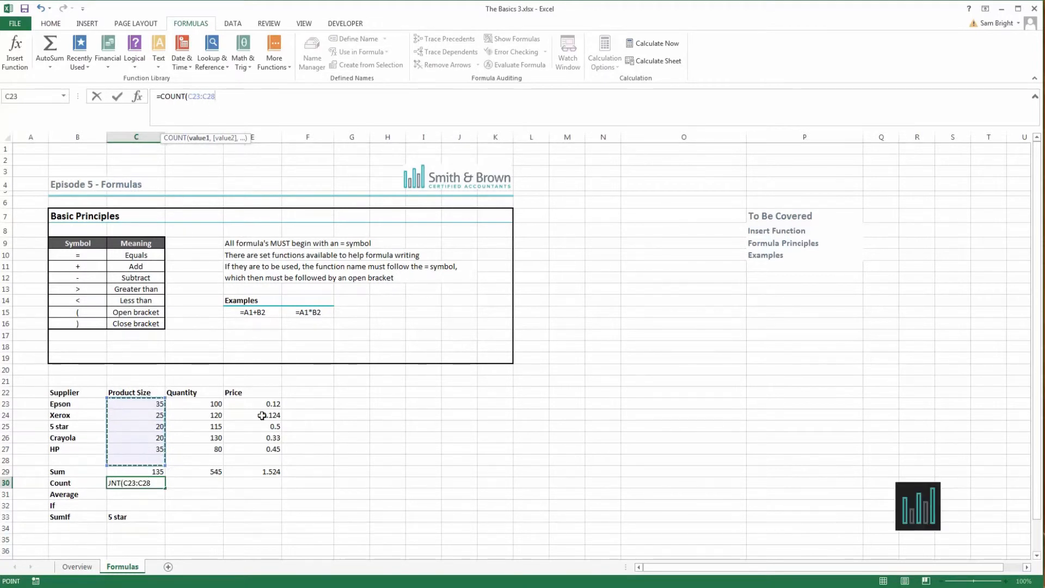
key(Return)
key(Up)
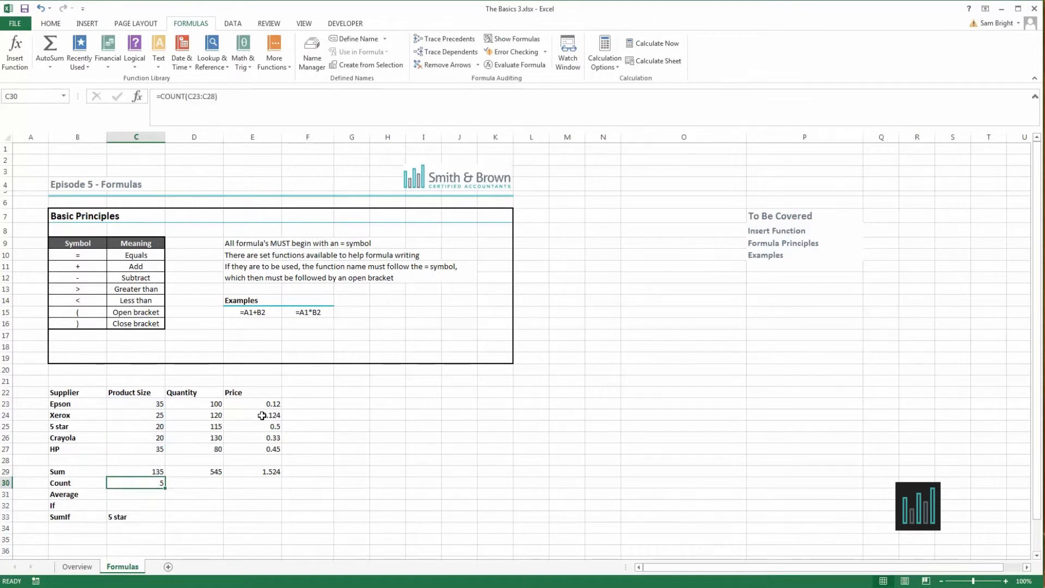
Enter 89 in the blank cell C28 as a test value and clear it again.
click(148, 460)
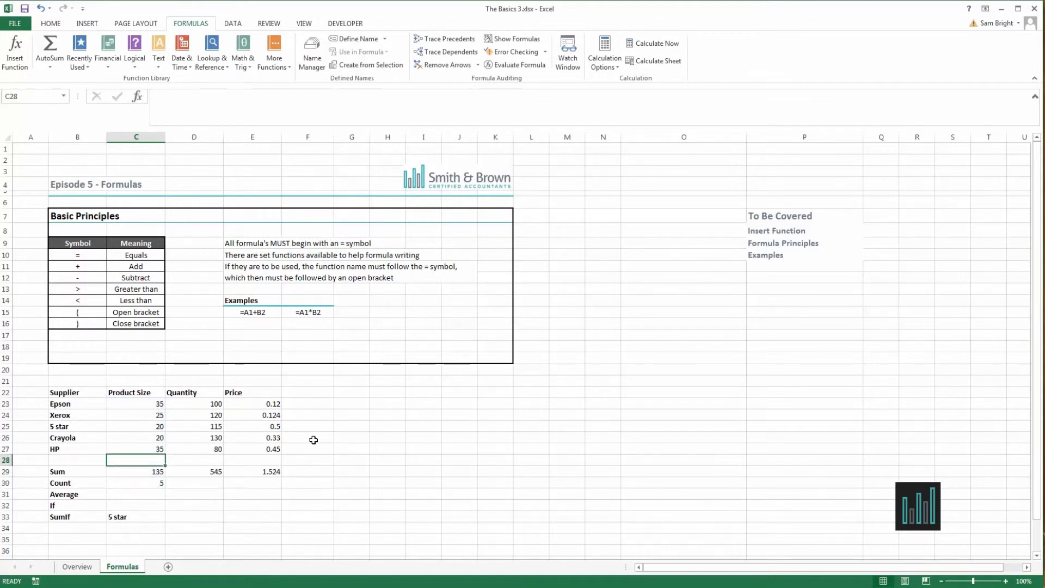
text(89)
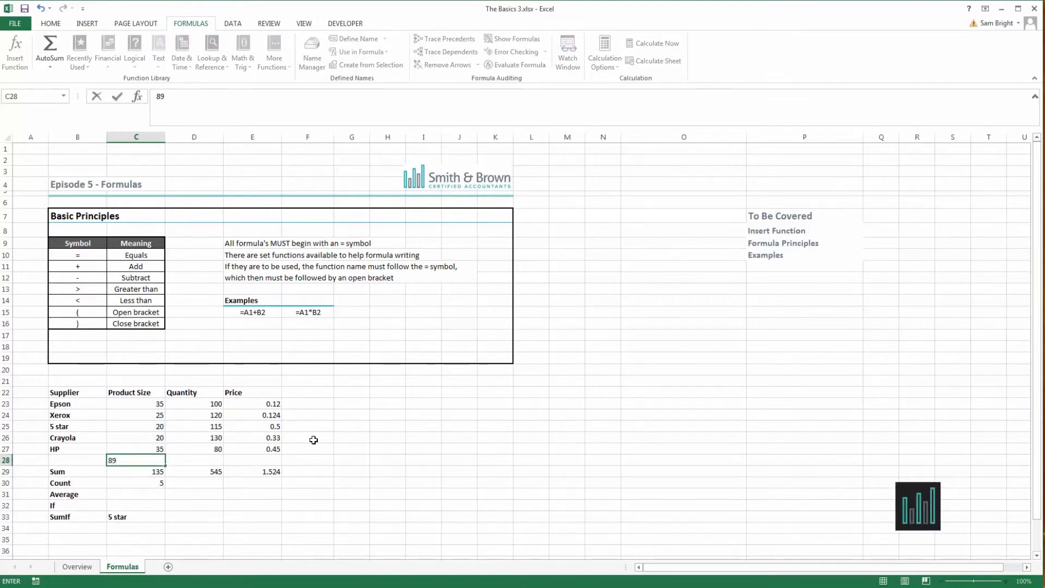
key(Return)
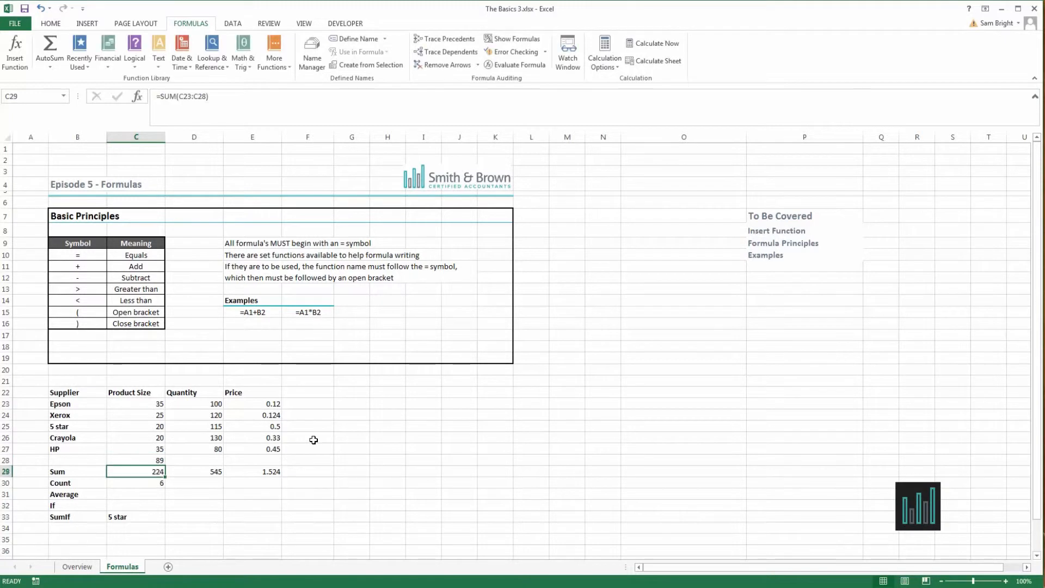
click(160, 462)
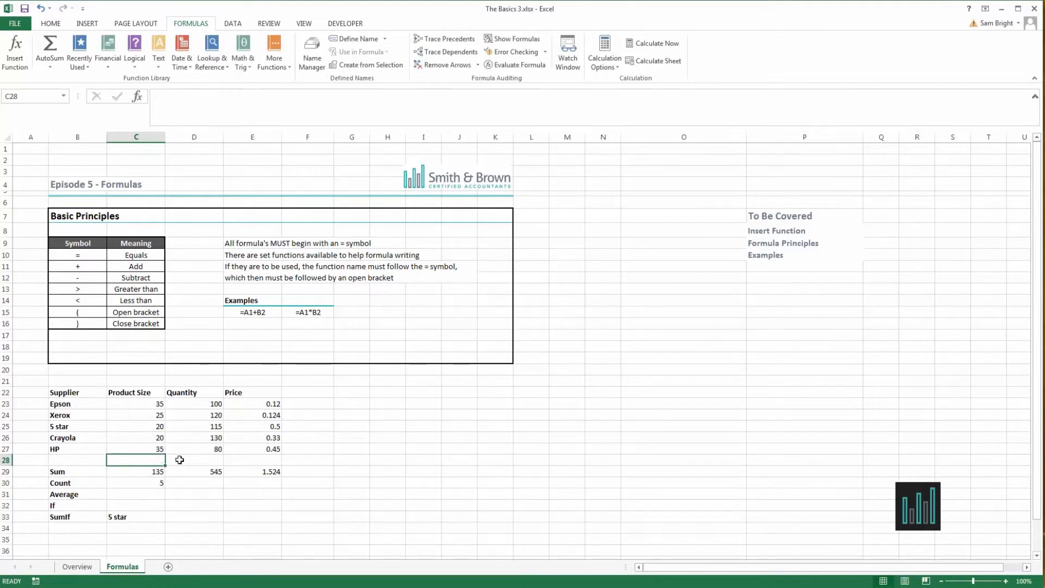
Copy the COUNT formula from C30 across to D30 and E30 and check the range used in E30.
click(156, 480)
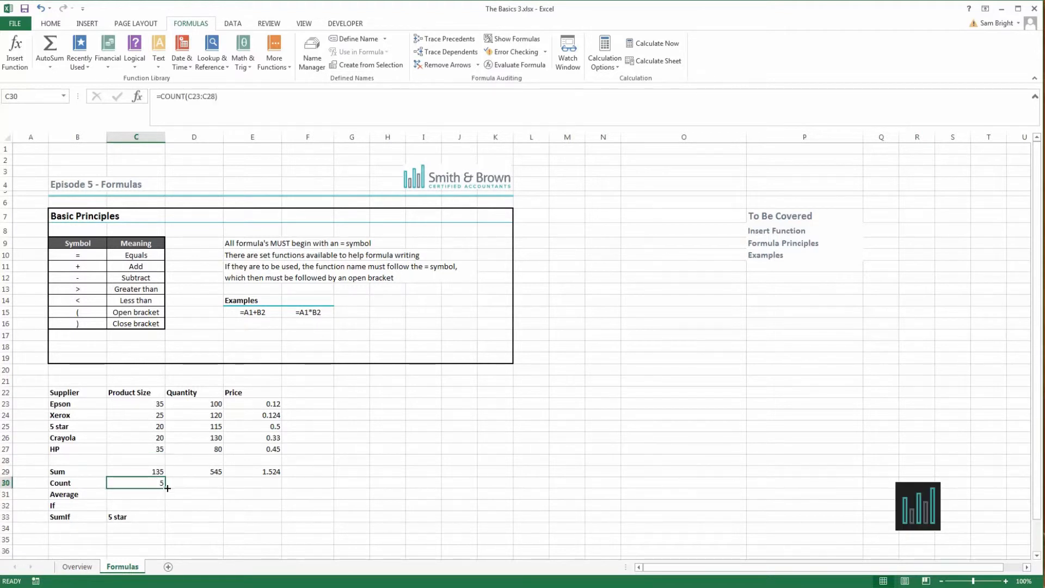
drag(168, 488, 281, 492)
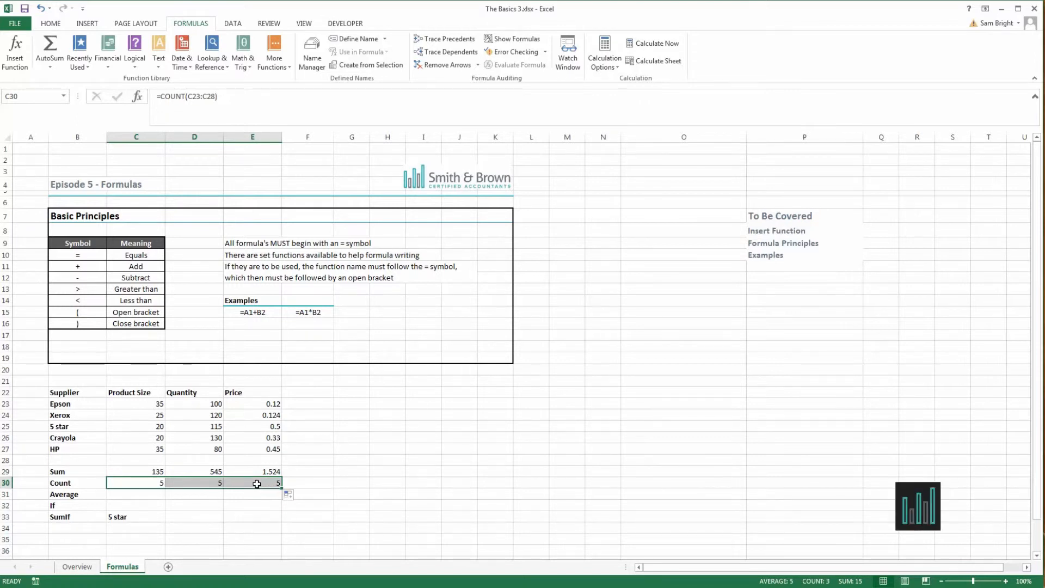
click(257, 483)
click(207, 108)
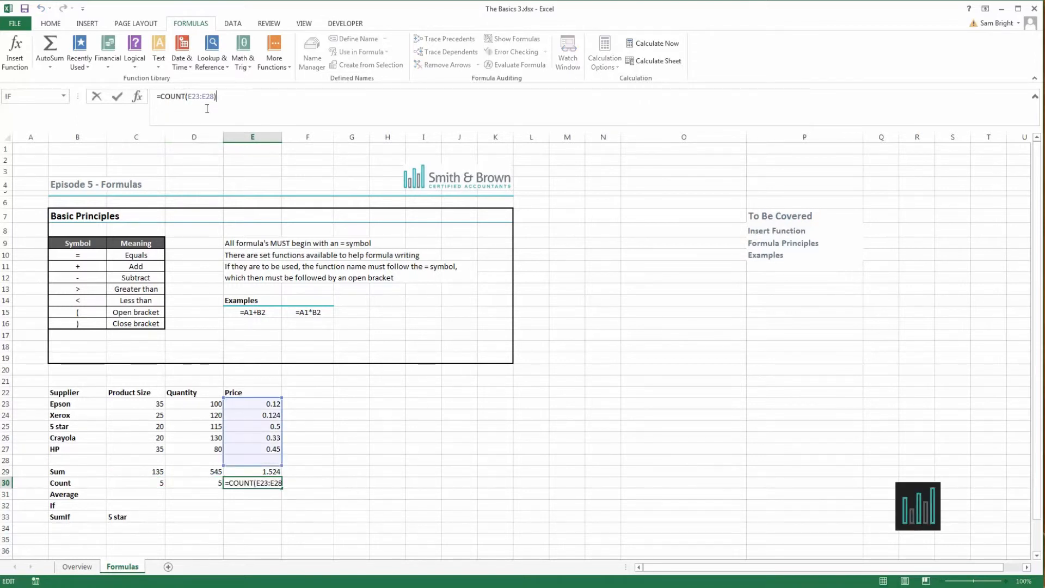
key(Return)
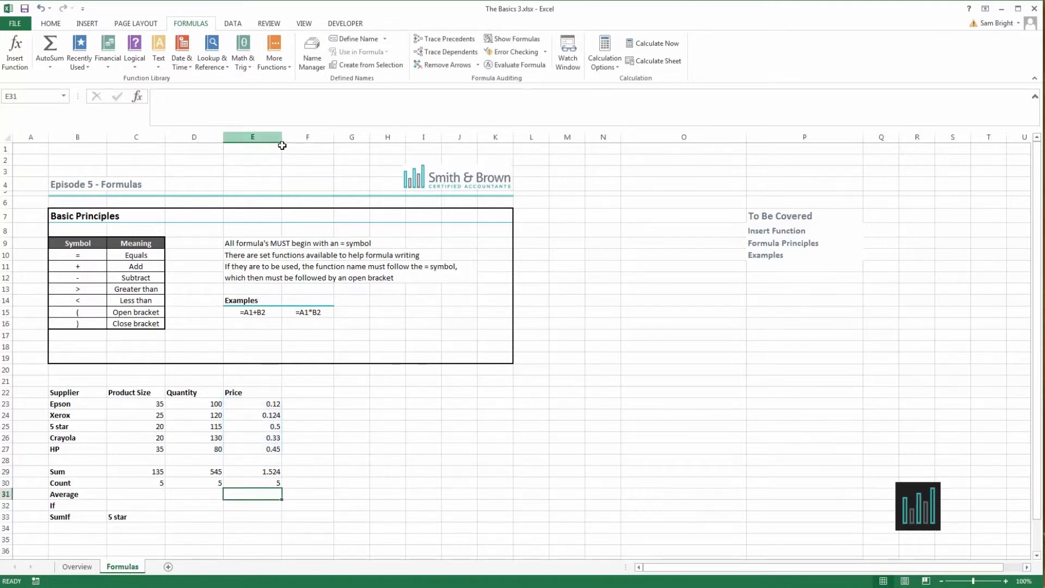
Enter =AVERAGE(C23:C27) in C31 to average the Product Size column.
click(143, 496)
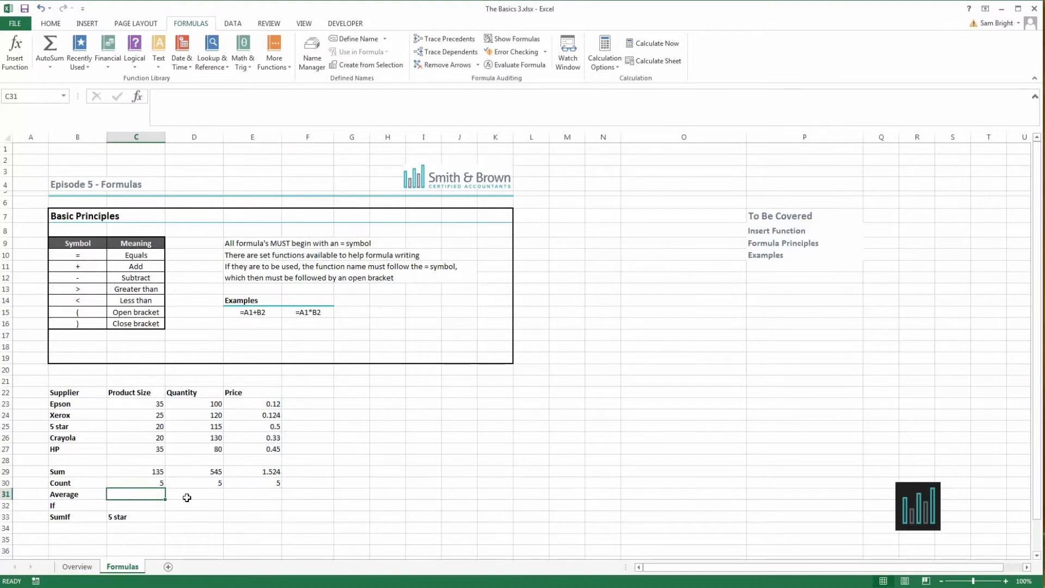
text(=ave)
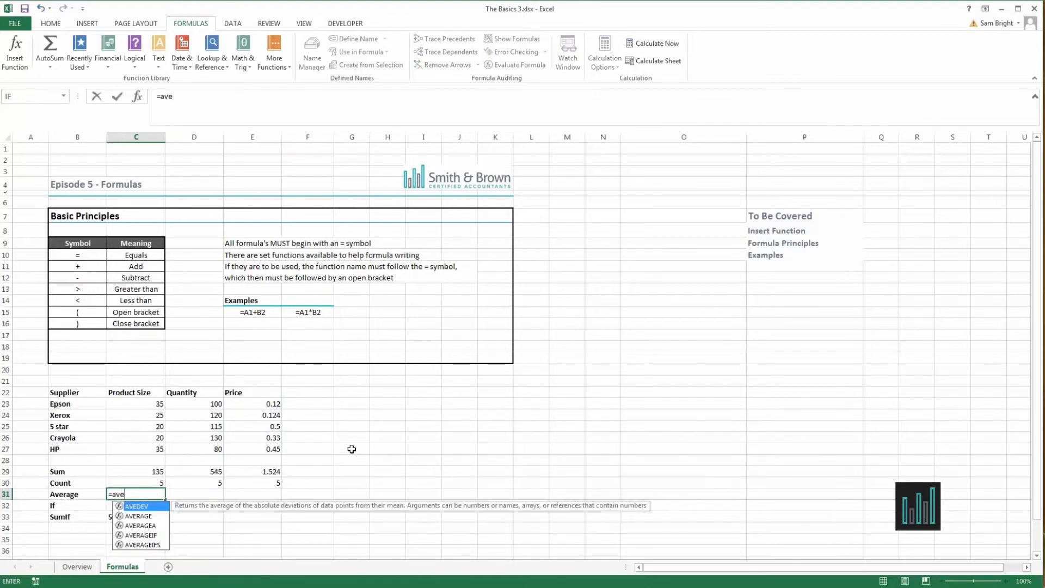
text(rage()
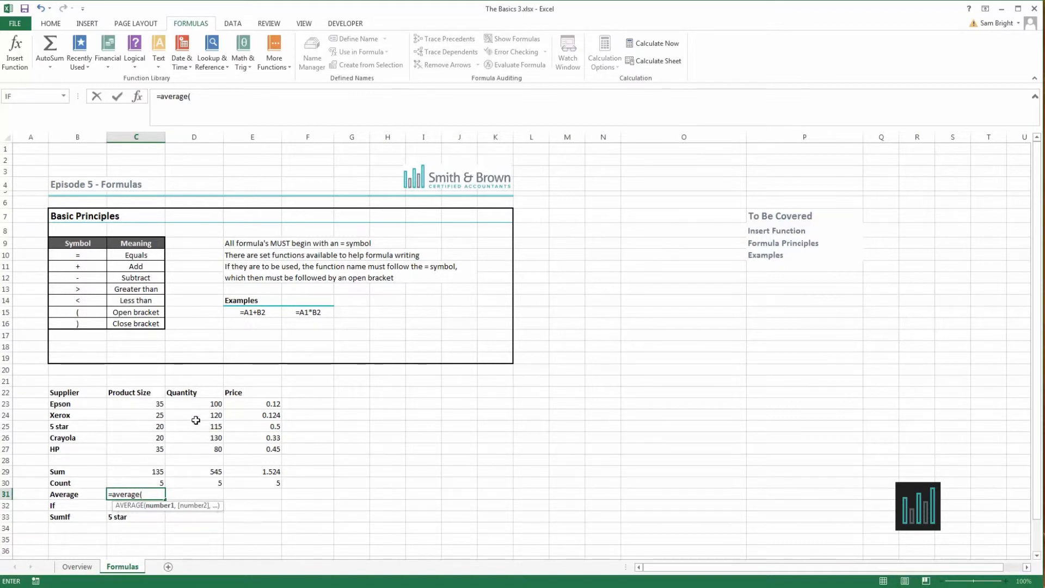
drag(157, 404, 157, 450)
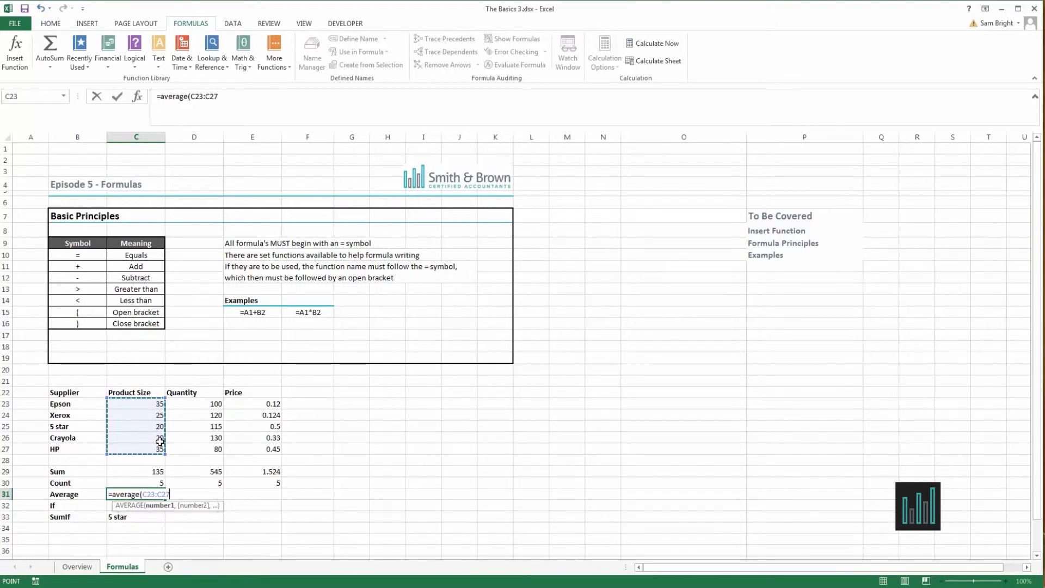
text())
key(Return)
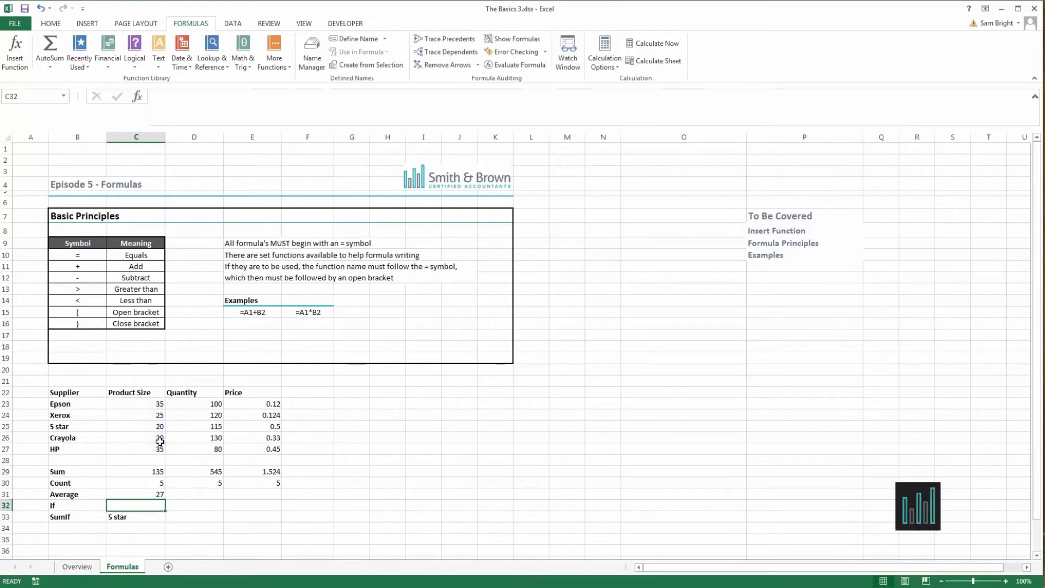
Copy the AVERAGE formula from C31 across to D31 and E31 and check the range used in E31.
click(155, 494)
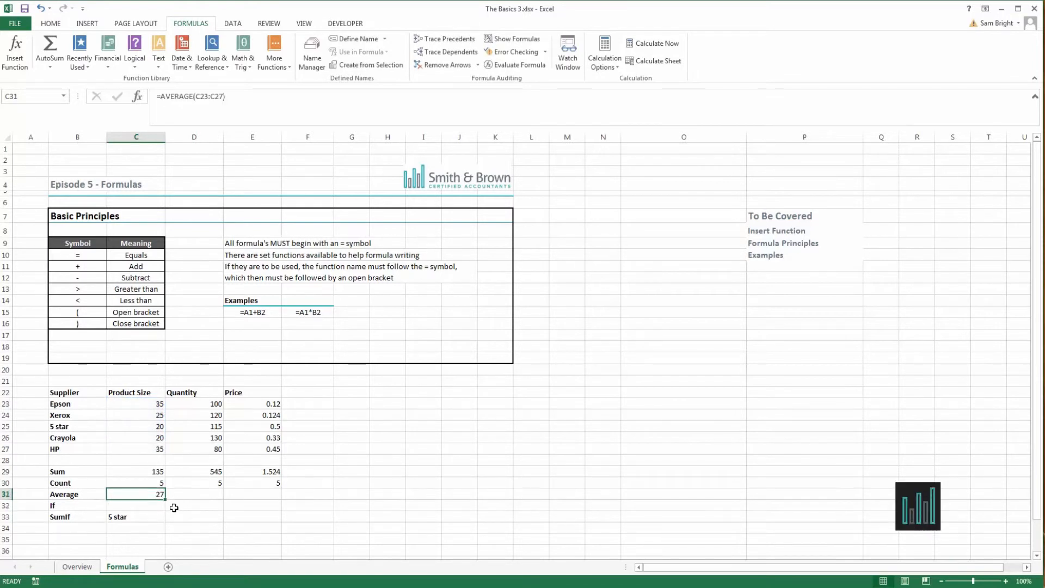
drag(167, 498, 279, 504)
click(267, 495)
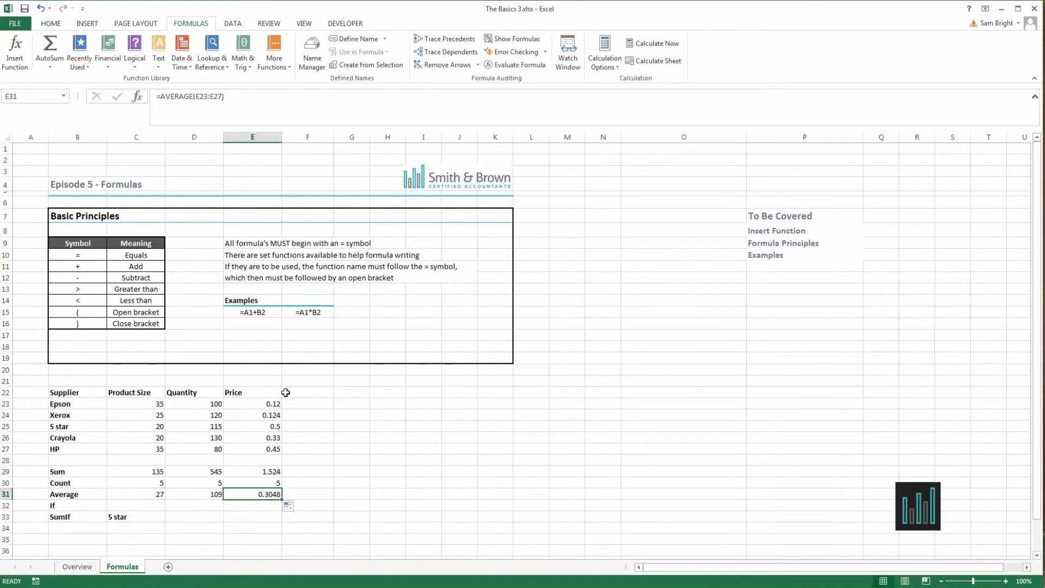
click(182, 98)
click(181, 98)
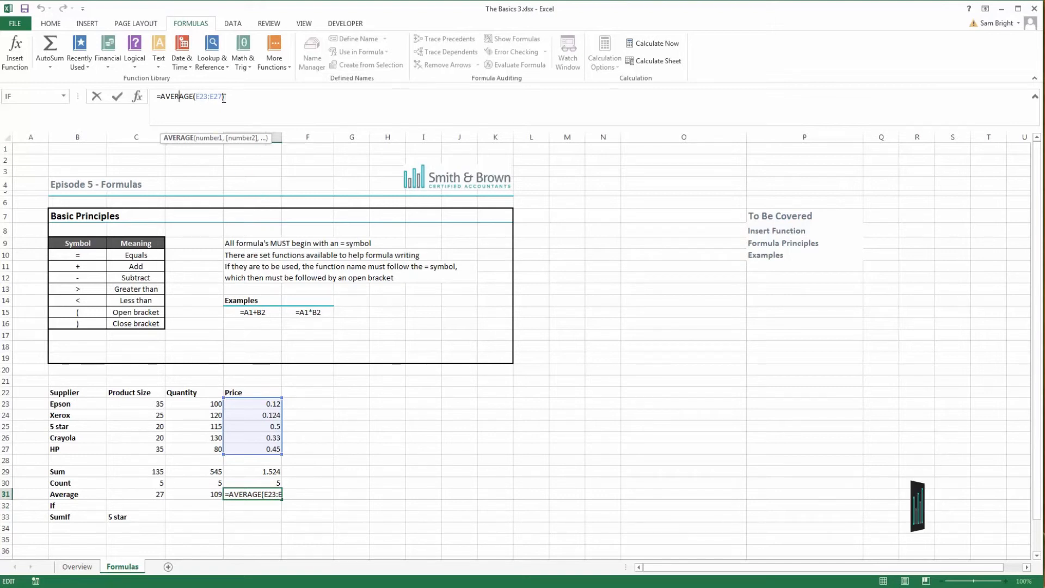
key(Return)
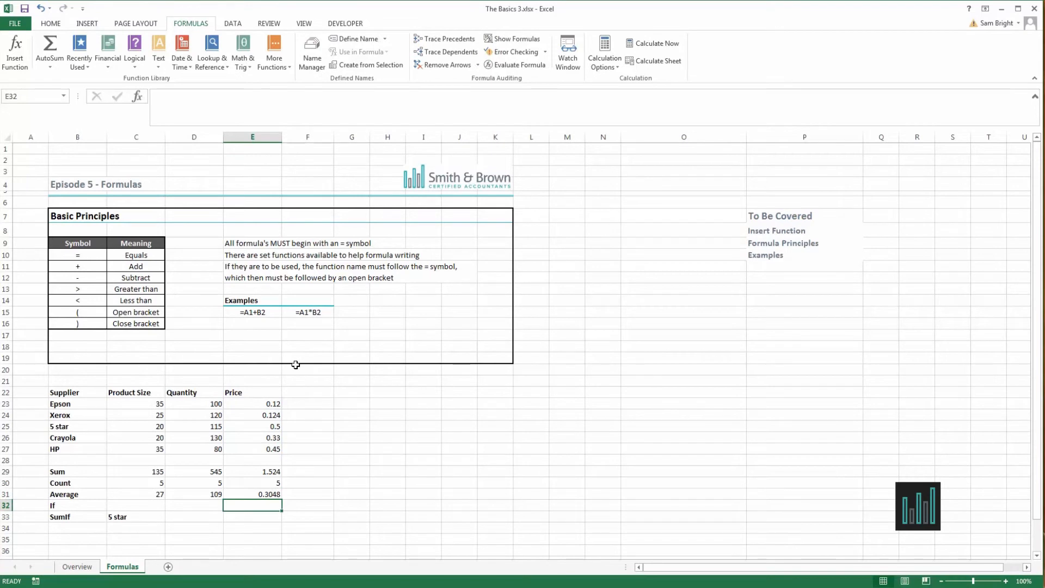
Enter =IF(C31>30,"True","False") in C32 to test whether the average Product Size exceeds 30.
click(153, 505)
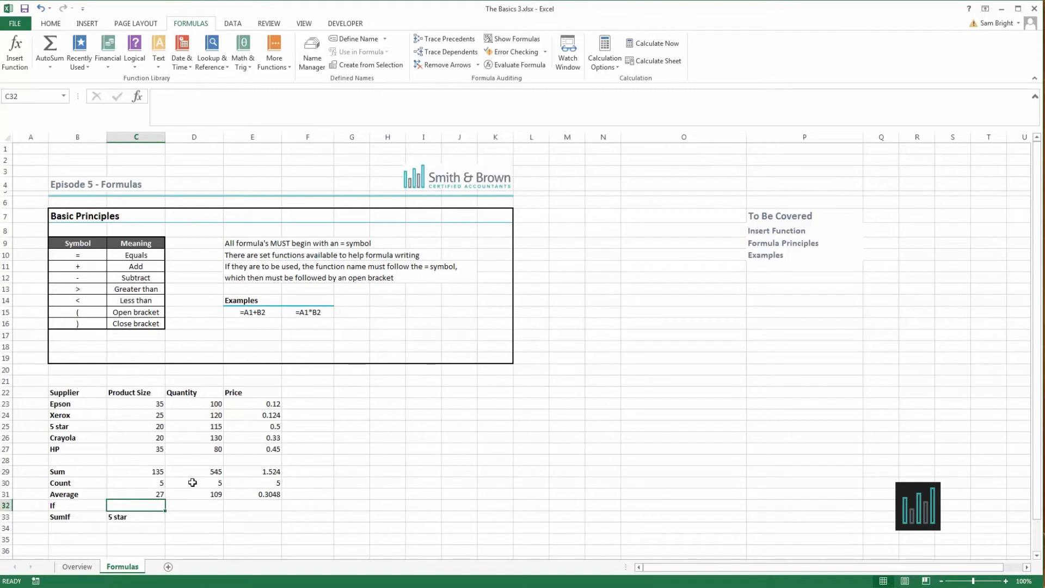
text(=if()
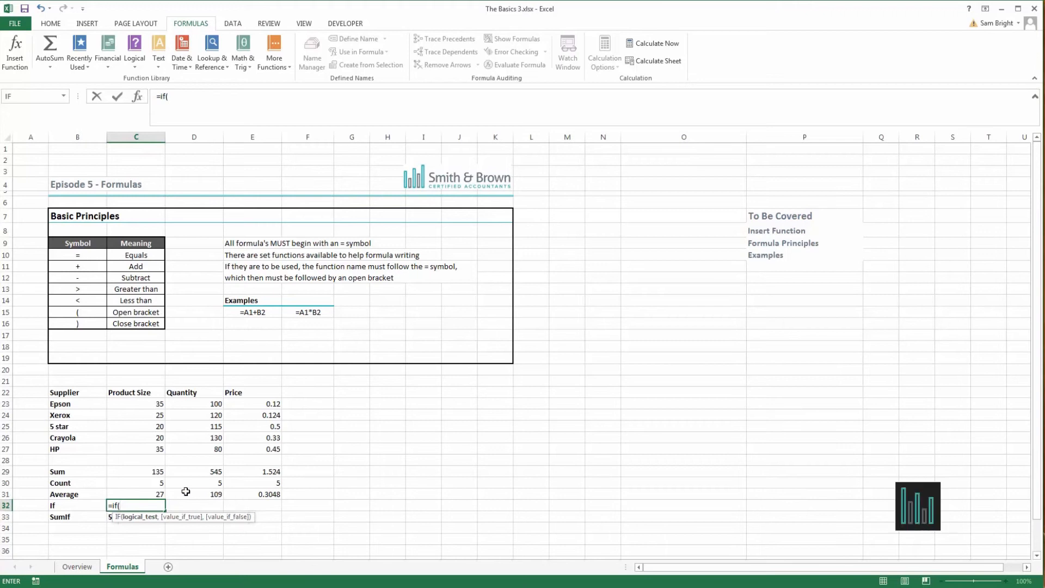
click(150, 494)
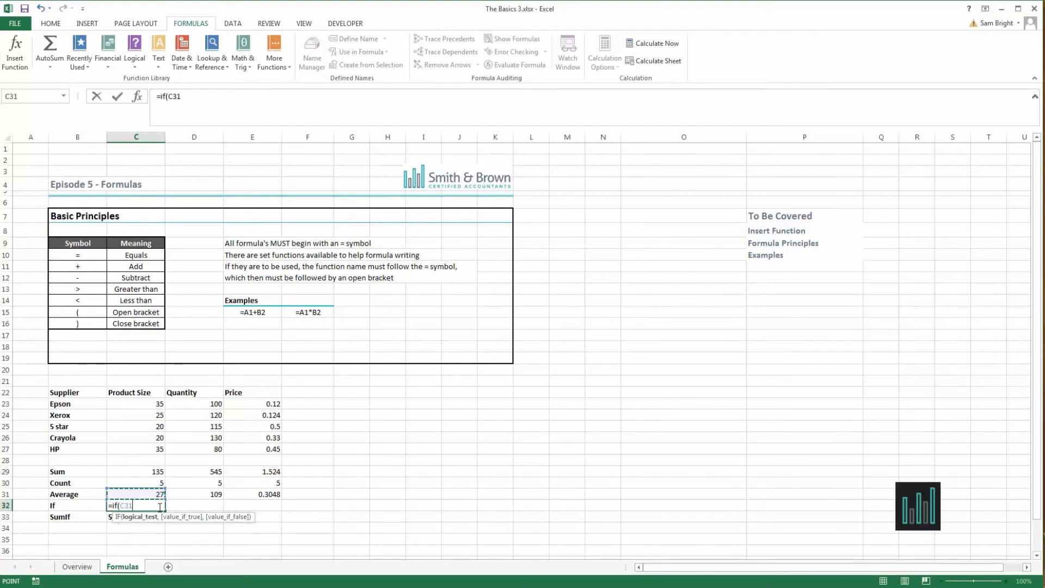
text(>30,)
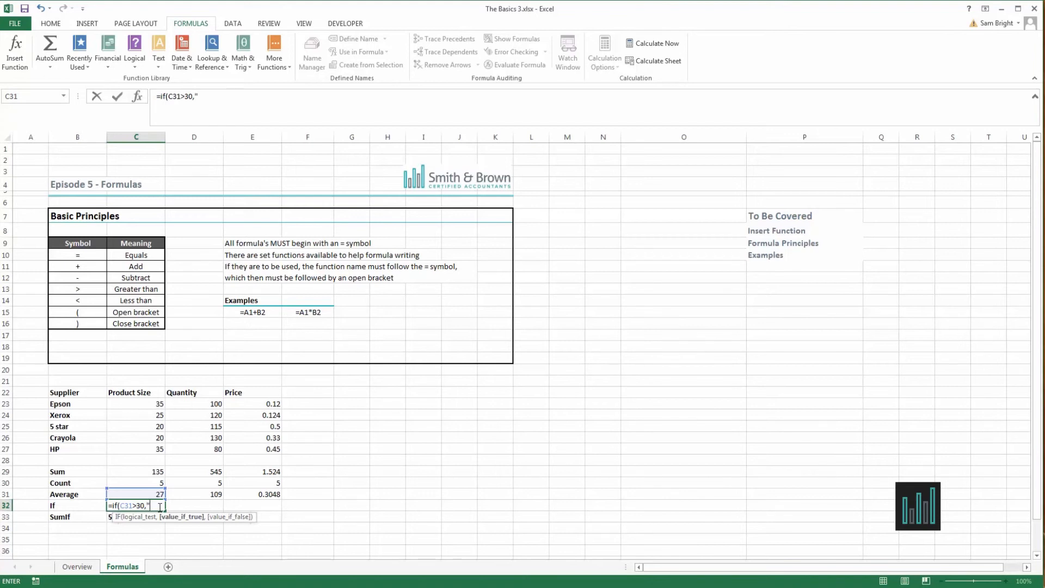
text("Tr)
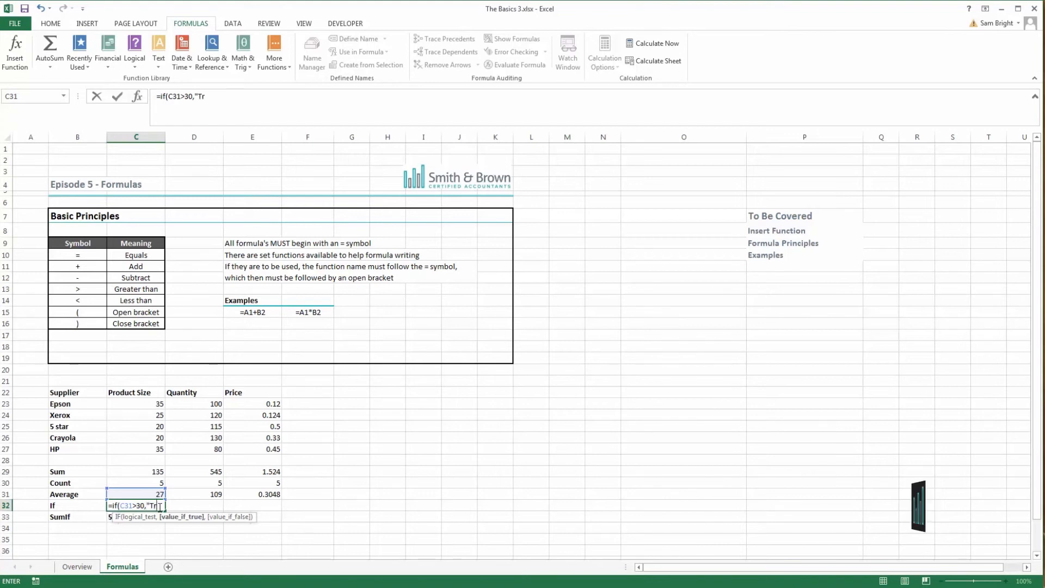
text(ue","Fal)
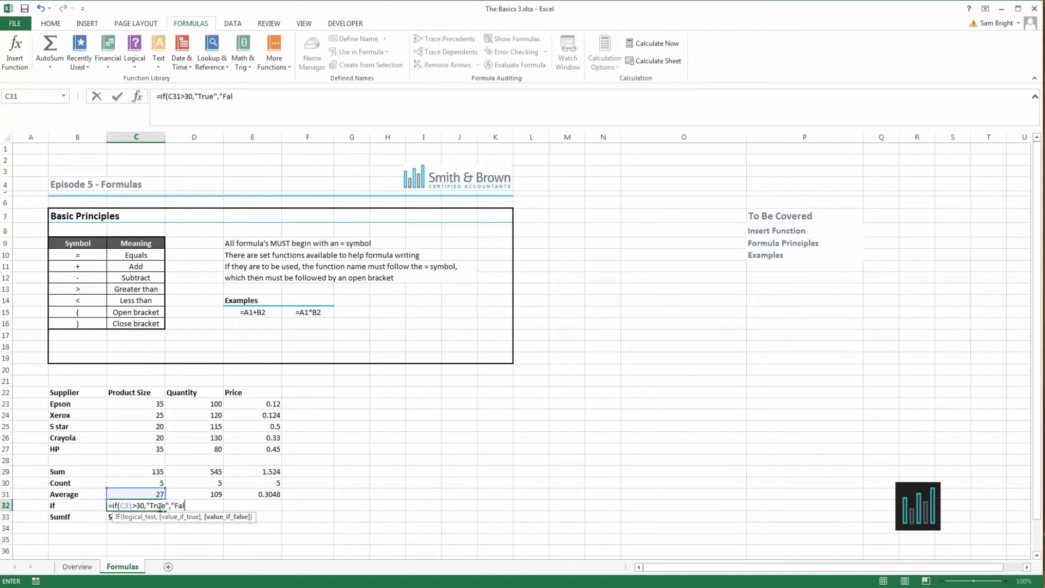
text(se")
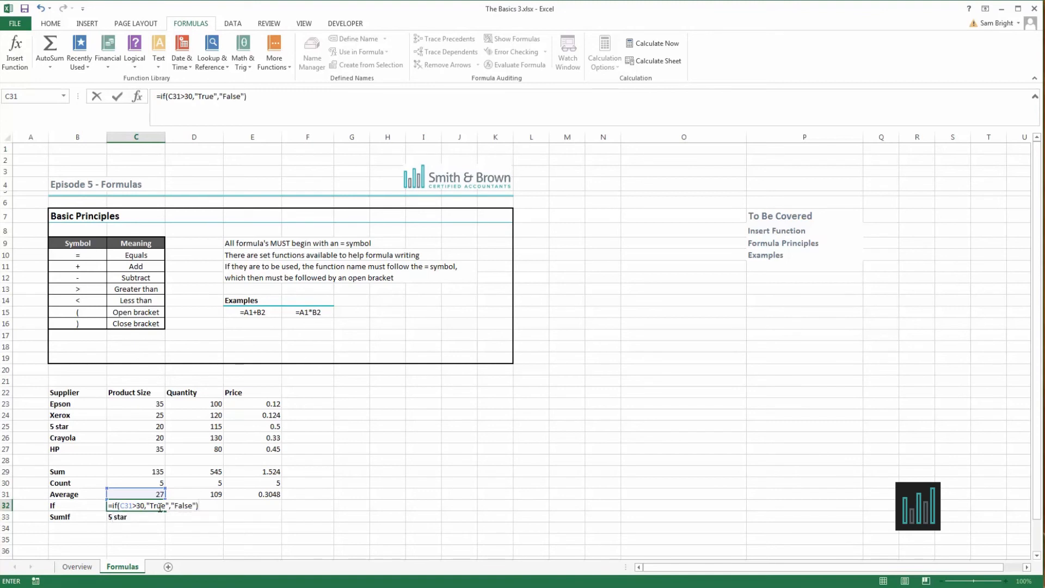
key(Return)
click(159, 507)
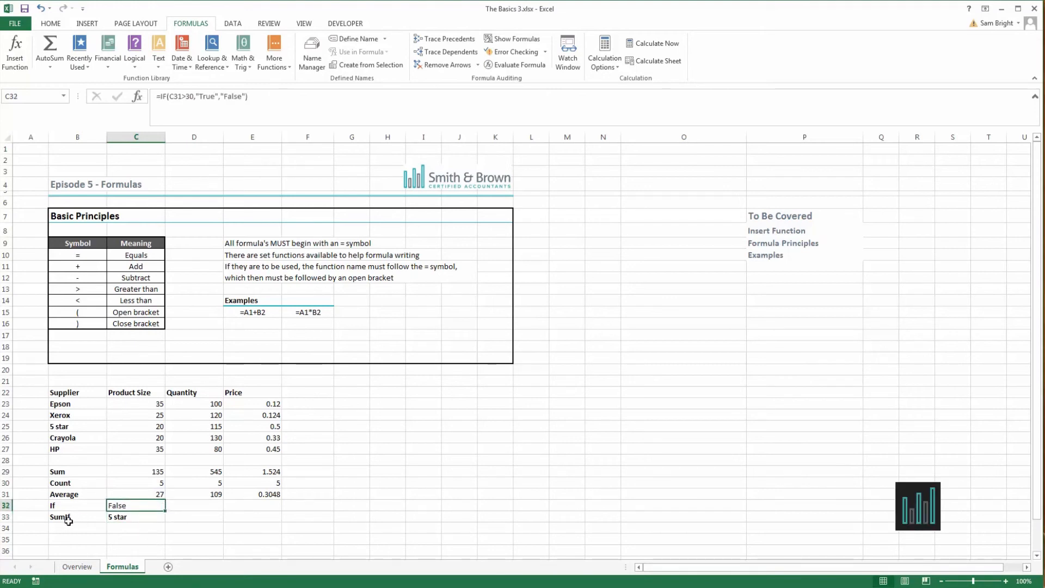
Select the SumIf label and its 5 star criterion in B33:C33.
drag(65, 517, 117, 518)
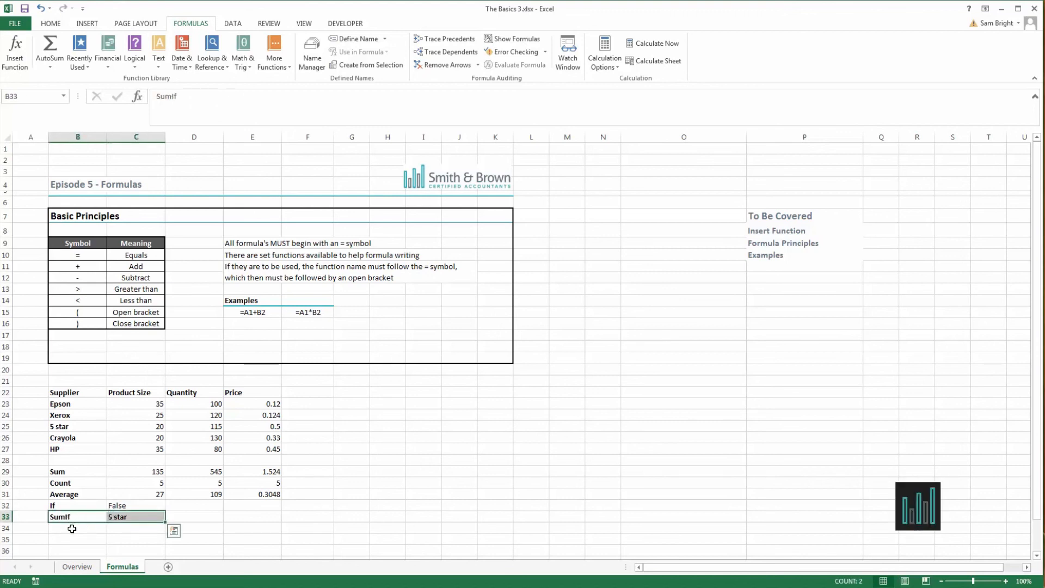